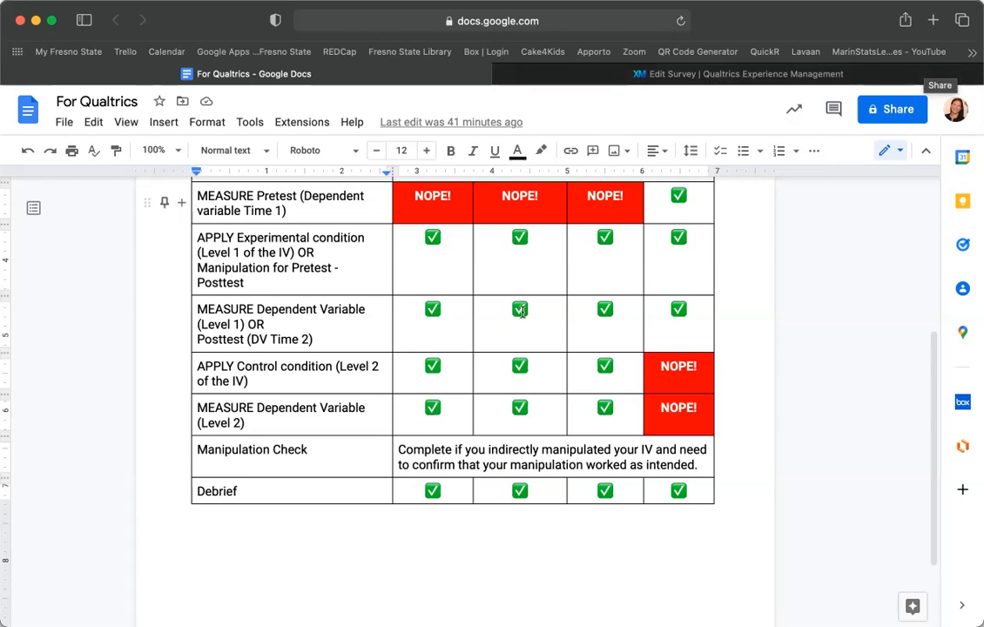
Save the survey flow changes and return to the question editor.
scroll(522, 312, "up", 5)
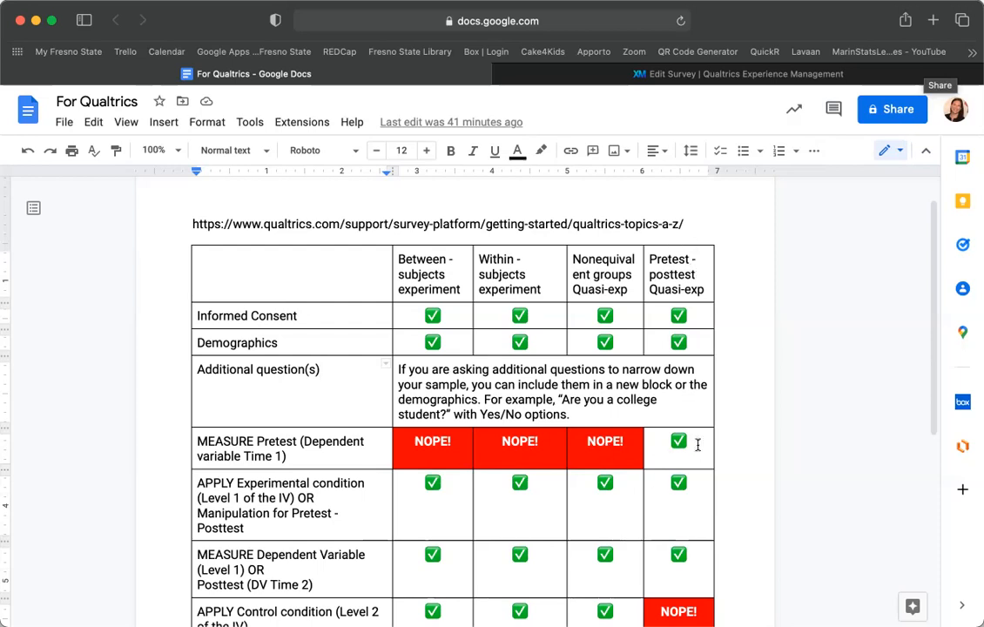
scroll(697, 75, "down", 5)
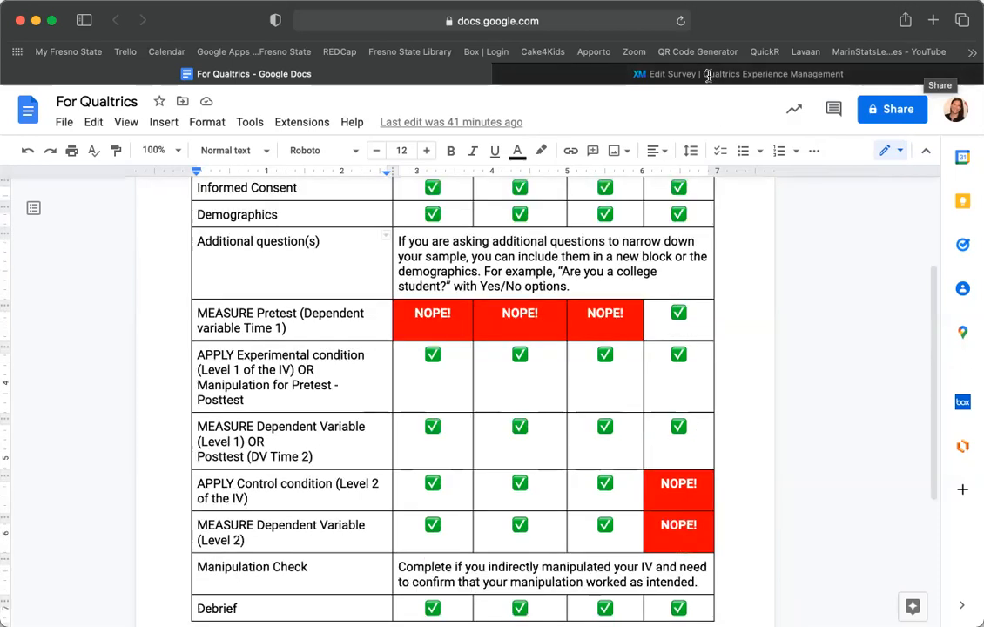
left_click(758, 75)
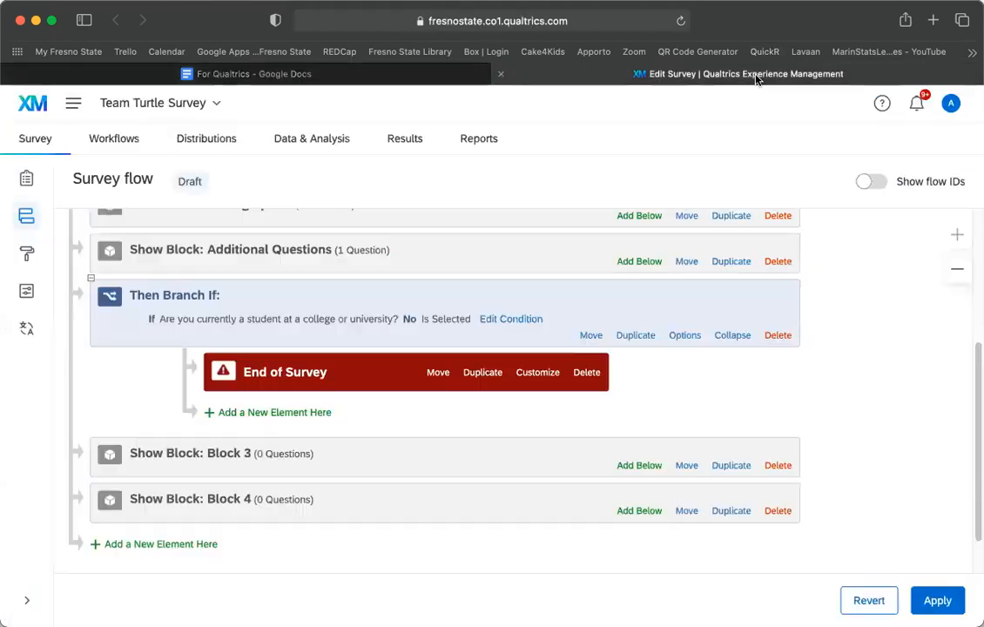
left_click(27, 183)
left_click(641, 418)
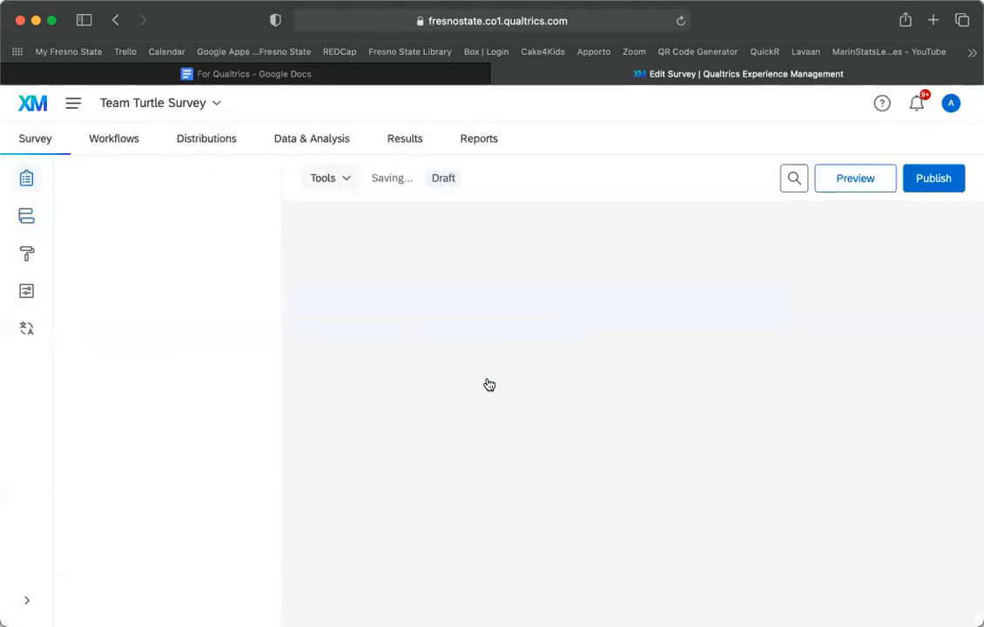
Rename Block 3 to 'Self-Esteem Pre'.
scroll(518, 354, "down", 20)
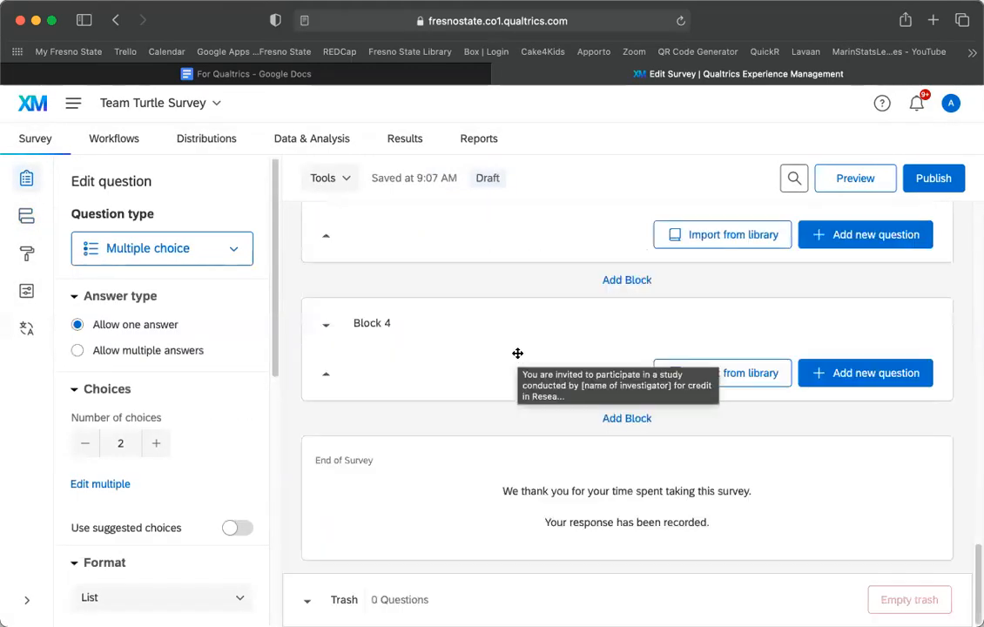
scroll(519, 354, "up", 5)
scroll(518, 354, "down", 3)
scroll(517, 353, "down", 3)
left_click(377, 238)
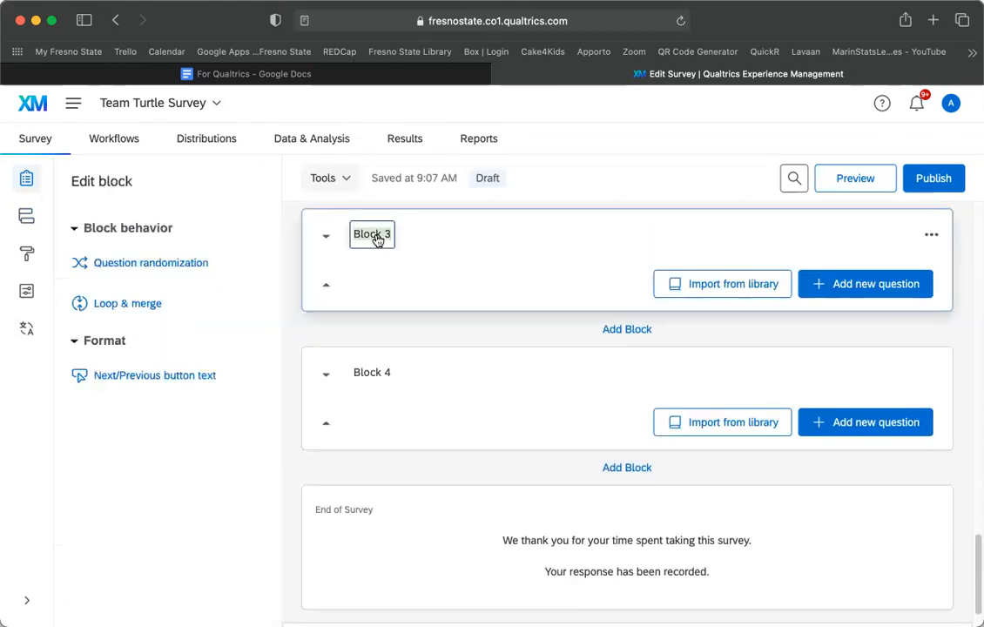
type("Self-Esteem")
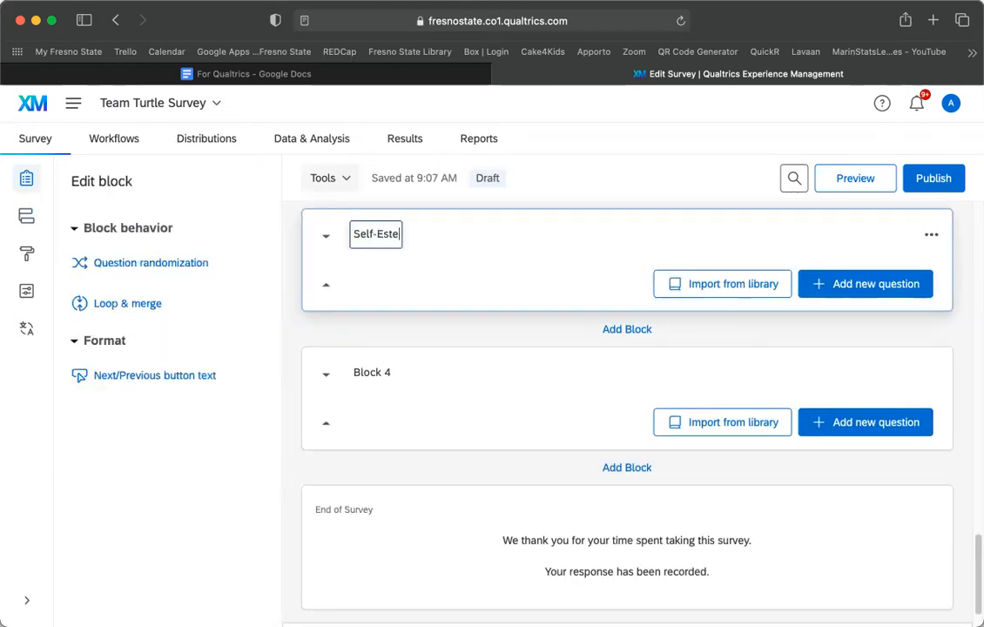
left_click(513, 324)
left_click(415, 235)
left_click(414, 238)
type("Pre")
left_click(435, 341)
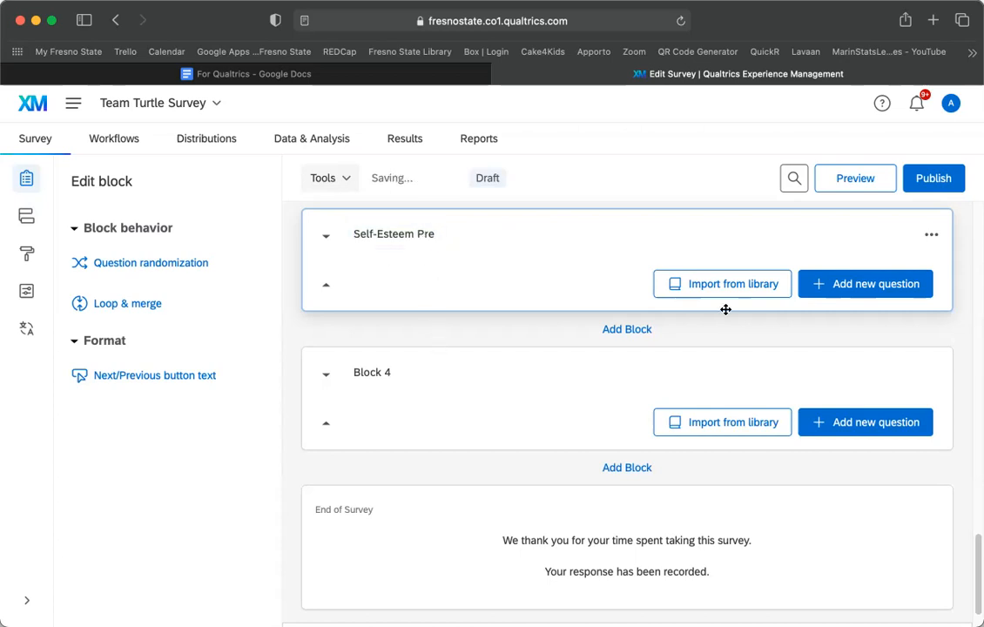
Add a multiple-choice question to Self-Esteem Pre and label it SE1.
left_click(876, 288)
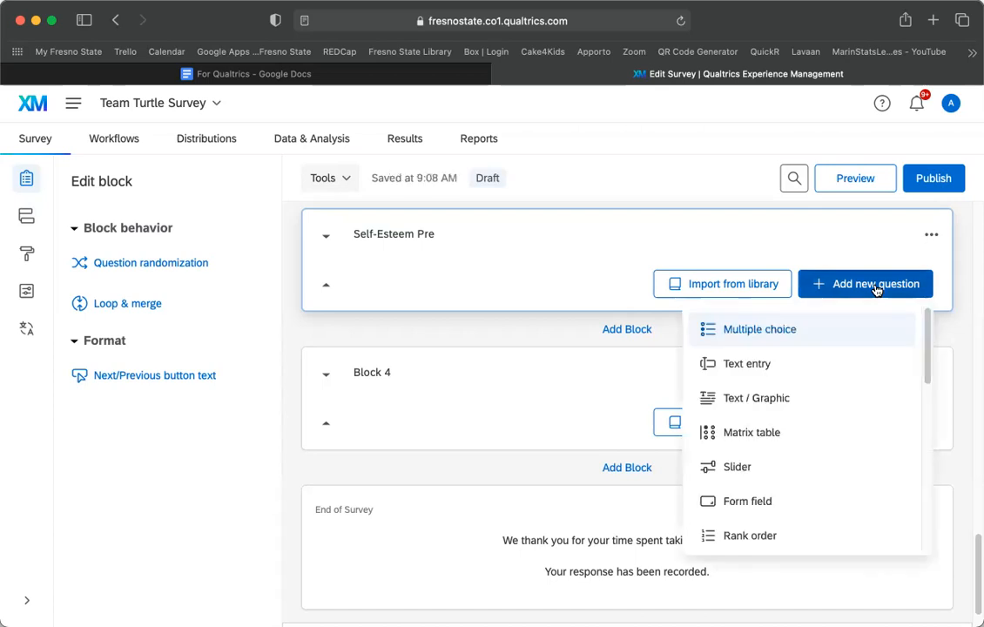
left_click(765, 331)
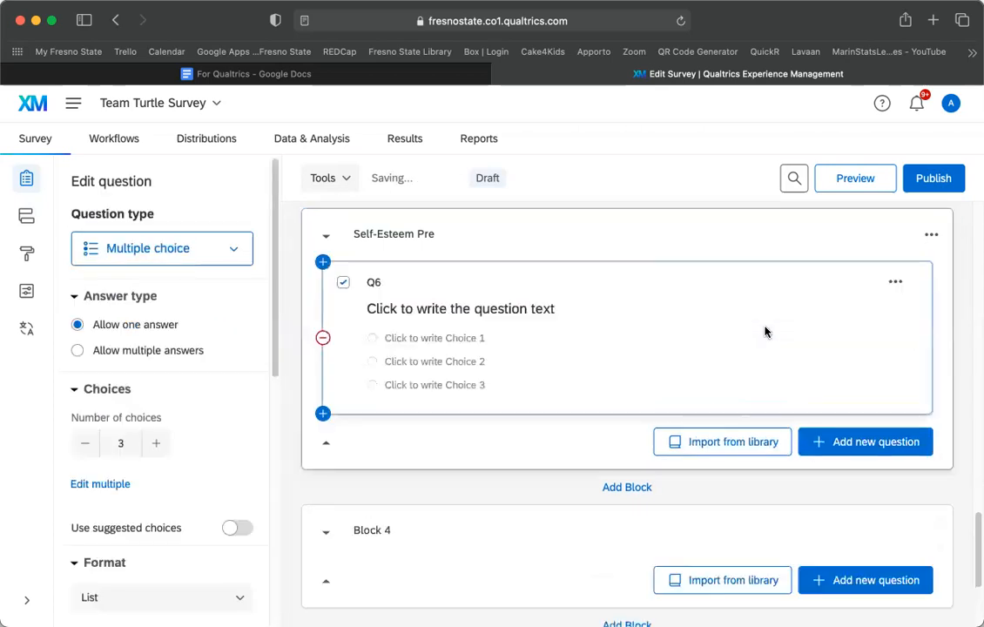
left_click(375, 284)
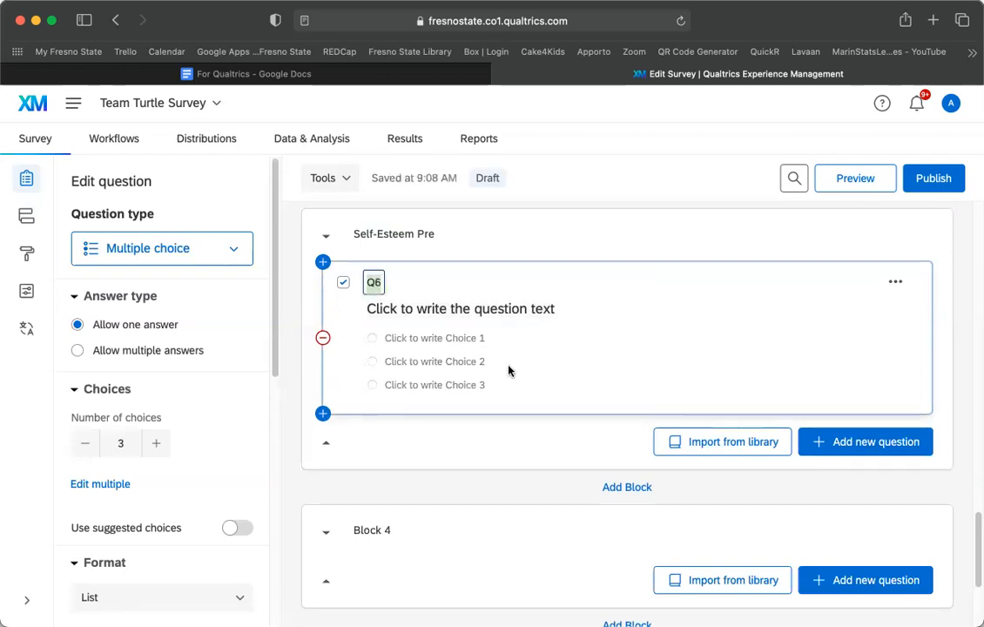
type("SE")
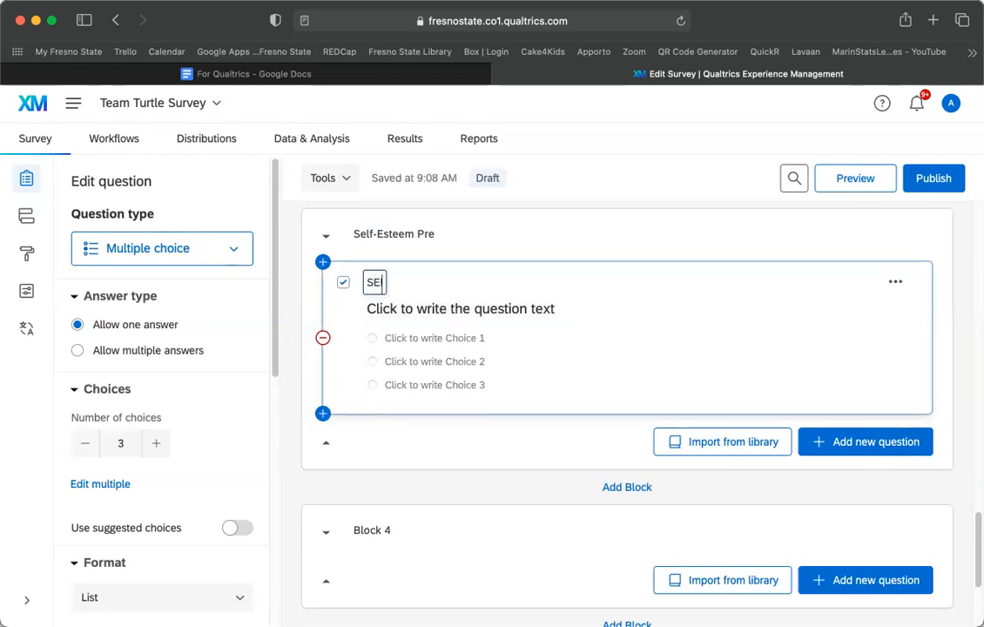
type("1")
Enter SE1's wording: 'On the whole, I am satisfied with myself.'.
left_click(469, 314)
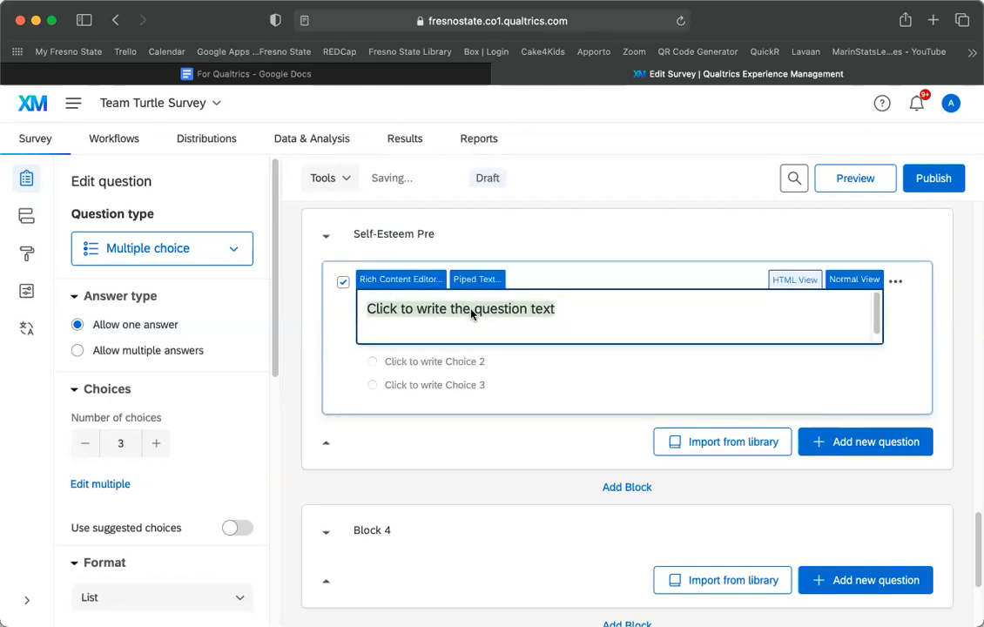
type("question about self")
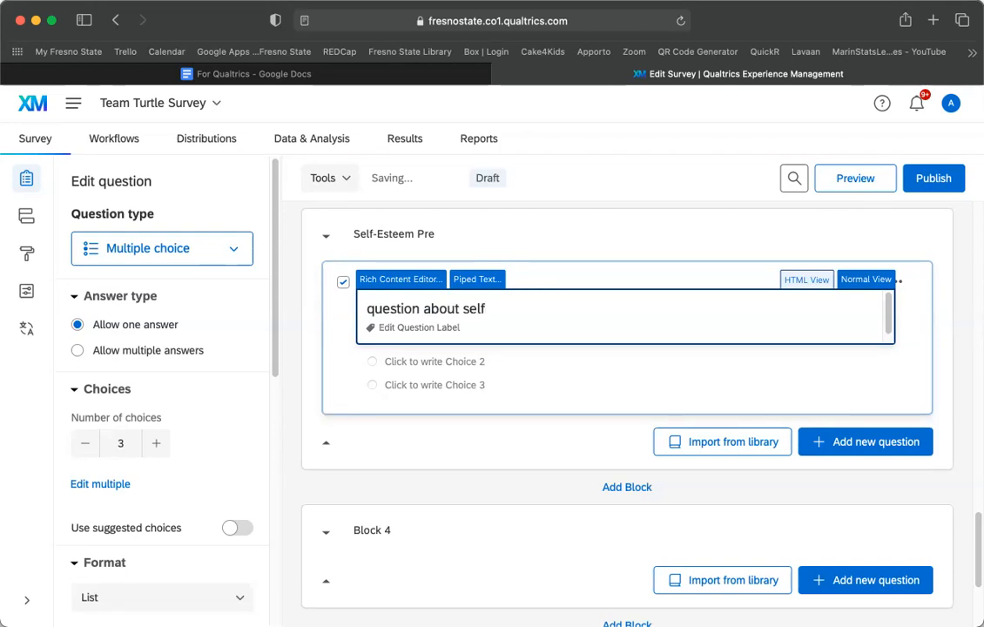
type("-esteem")
left_click(501, 449)
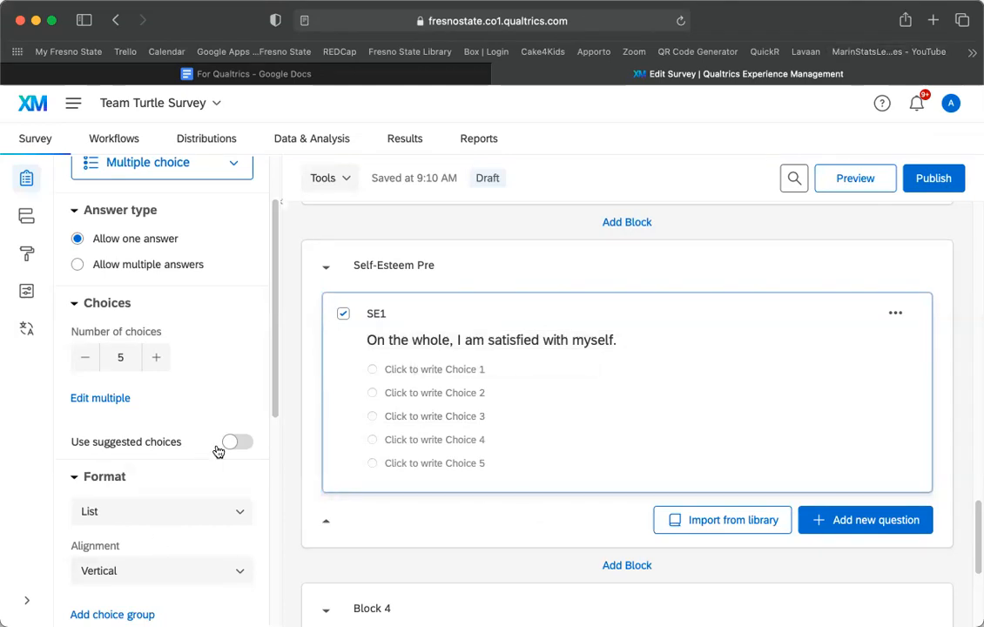
scroll(202, 446, "up", 2)
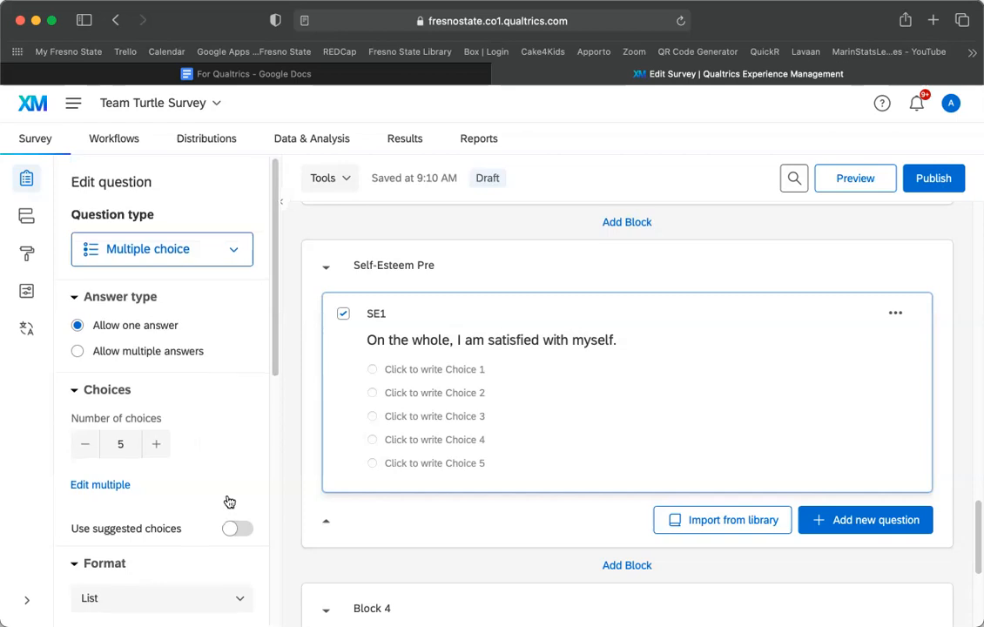
Fill SE1's choices with the suggested Strongly disagree to Strongly agree scale.
left_click(86, 444)
left_click(157, 444)
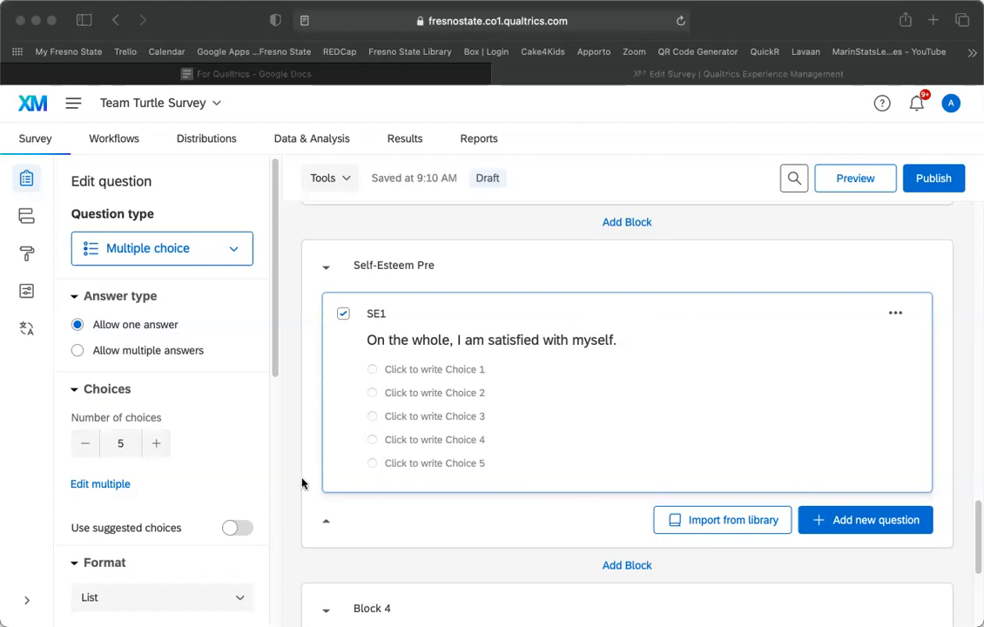
left_click(85, 448)
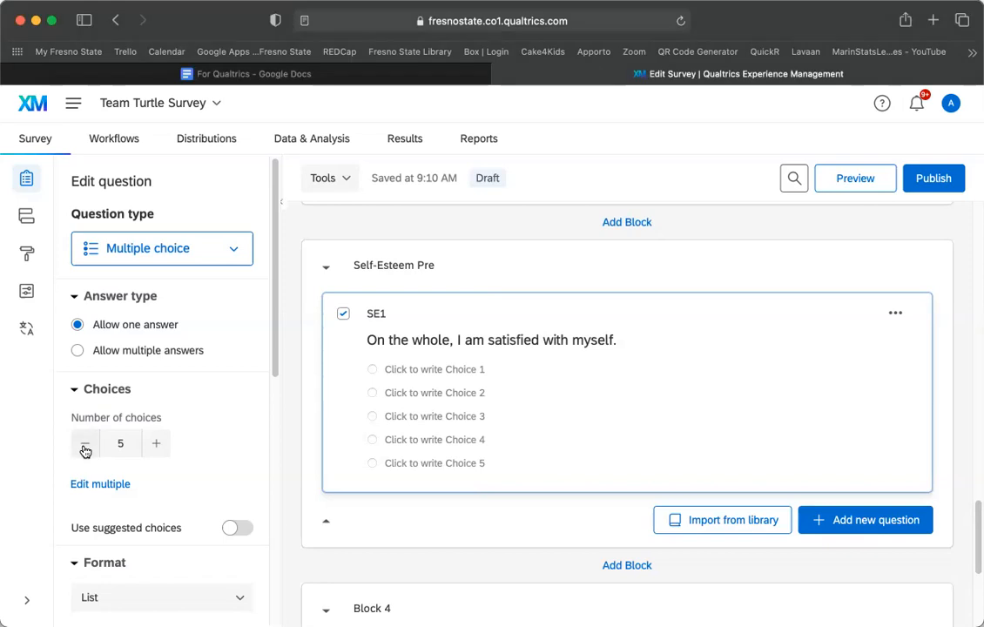
left_click(84, 448)
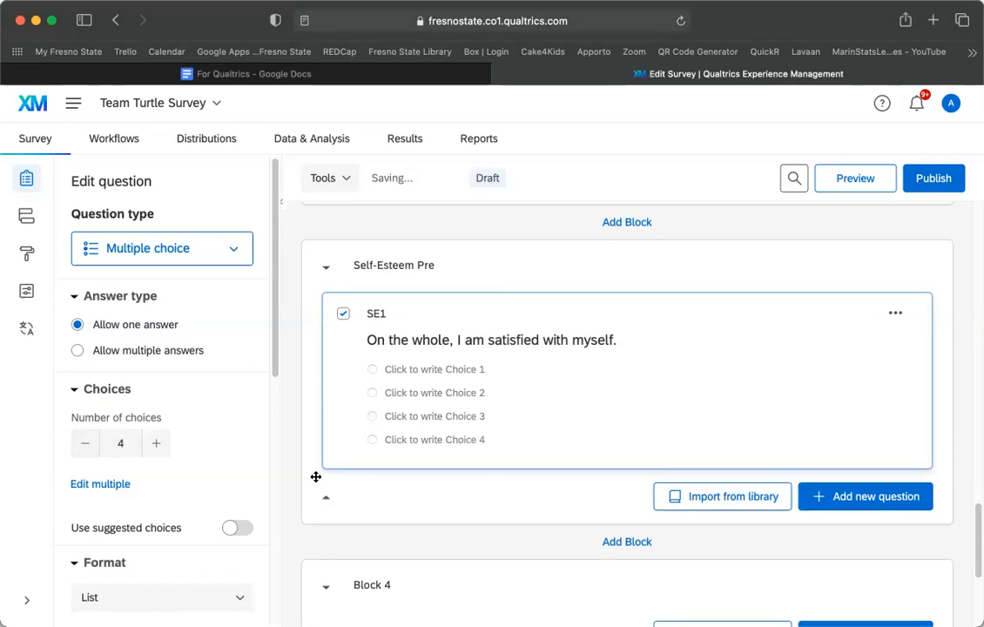
left_click(230, 530)
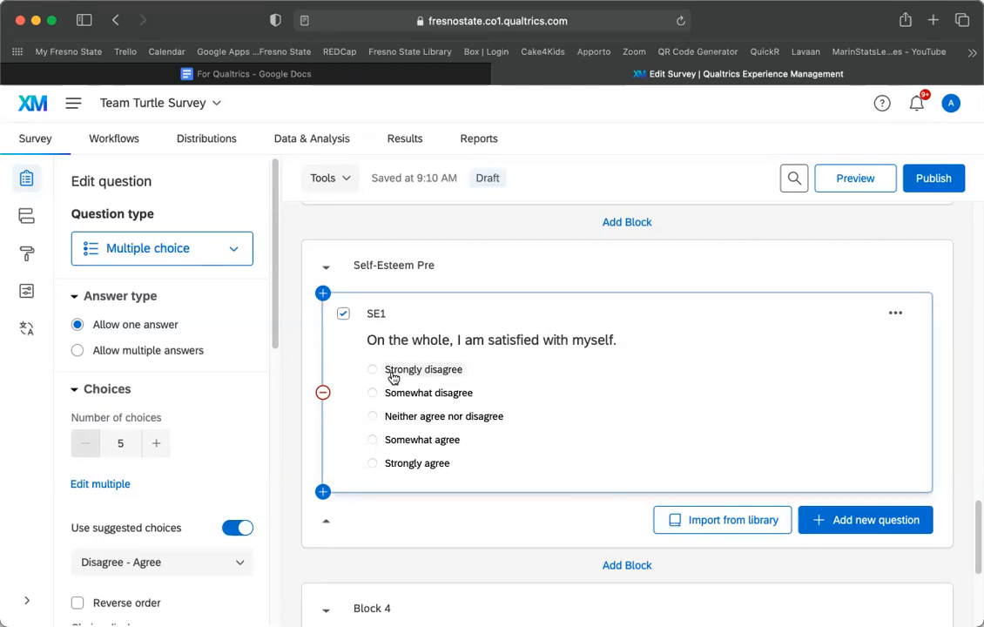
Remove the 'Neither agree nor disagree' choice from SE1.
left_click(500, 421)
left_click(548, 416)
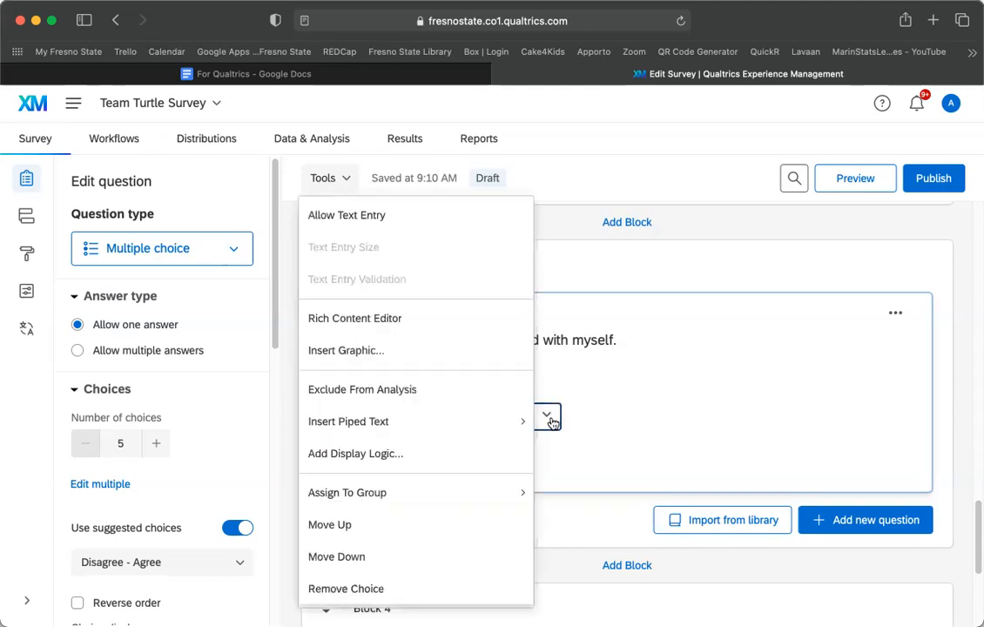
left_click(418, 588)
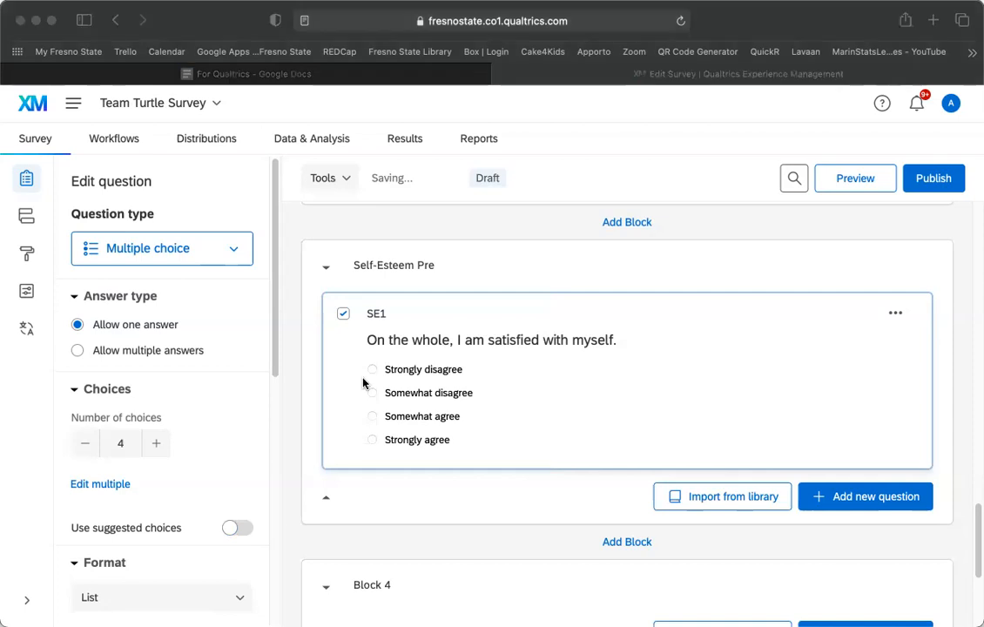
left_click(408, 369)
Change 'Somewhat disagree' and 'Somewhat agree' to 'Disagree' and 'Agree'.
left_click(406, 373)
left_click(433, 393)
double_click(415, 393)
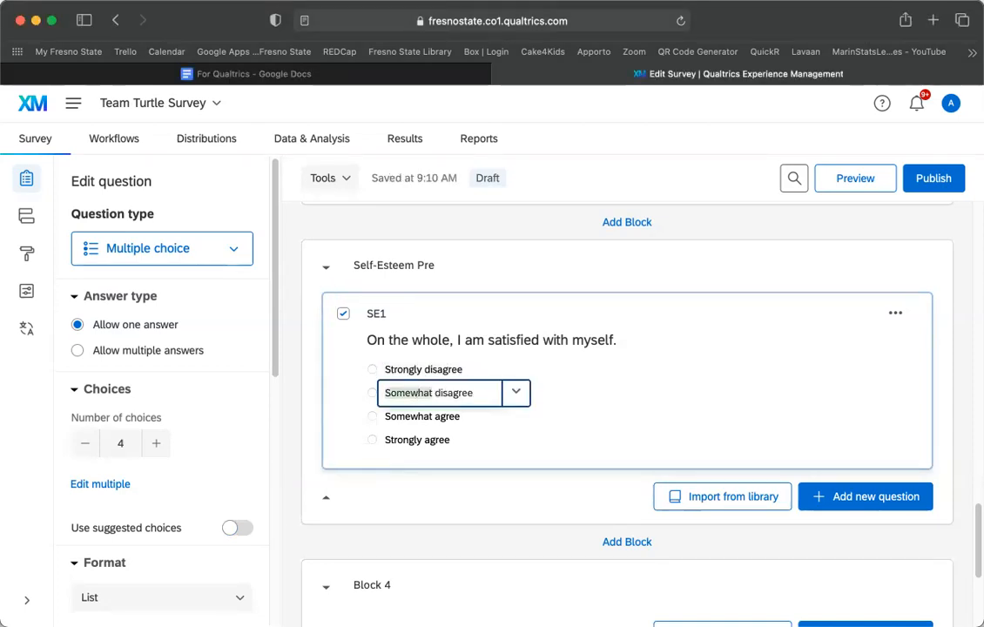
key("BackSpace")
type("D")
key("Delete")
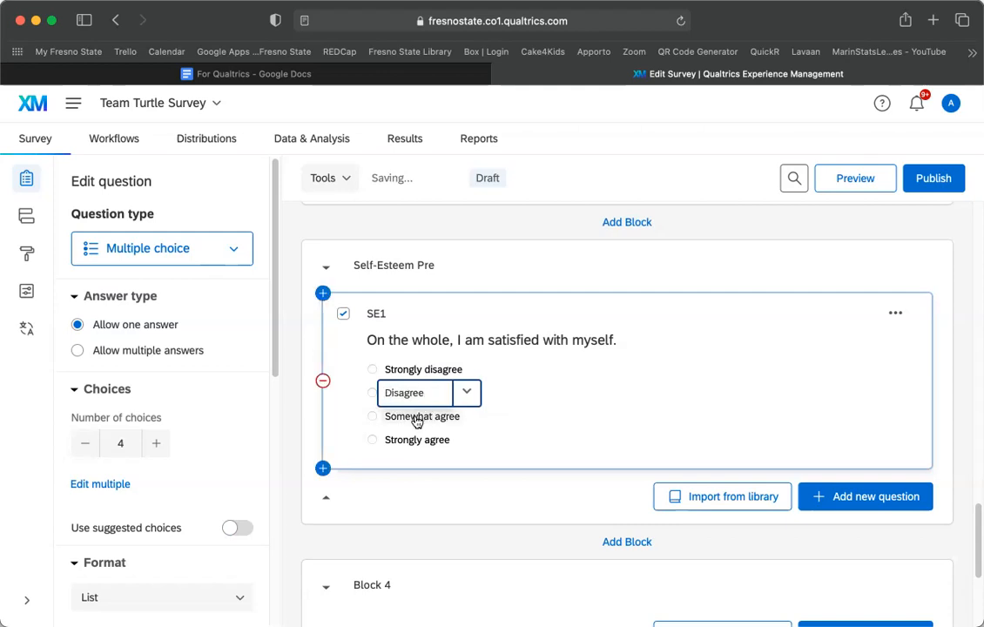
left_click(427, 416)
left_click_drag(441, 417, 342, 408)
key("BackSpace")
key("Delete")
type("A")
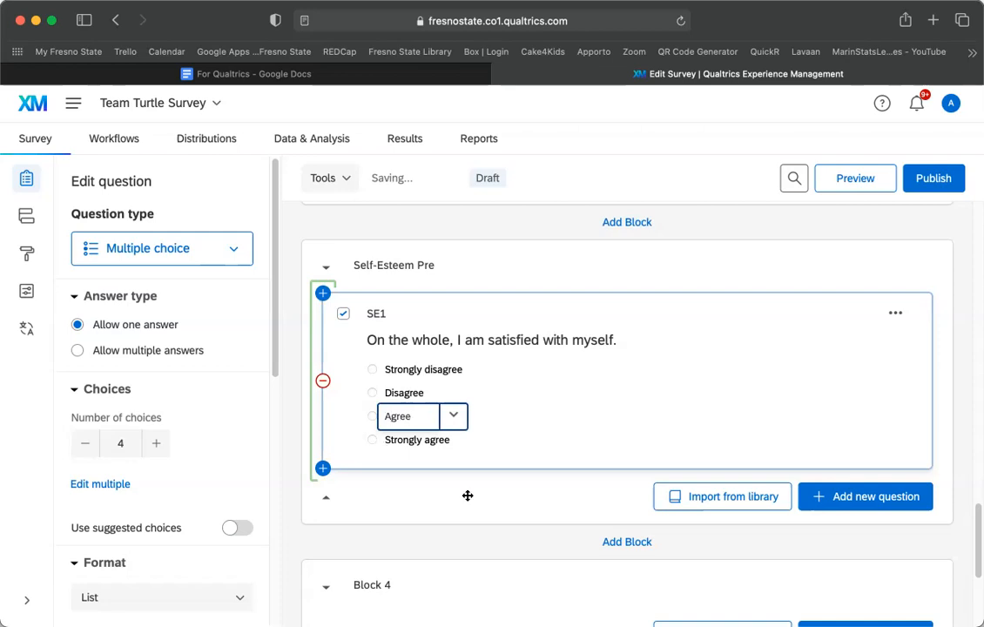
left_click(505, 510)
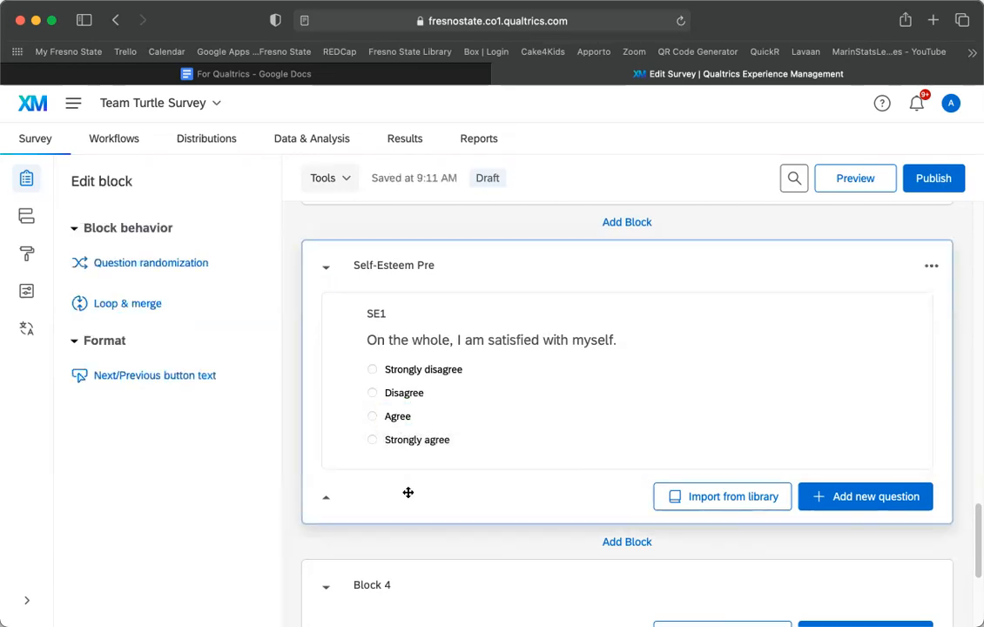
Add a blank multiple-choice question Q7 to the block.
left_click(874, 509)
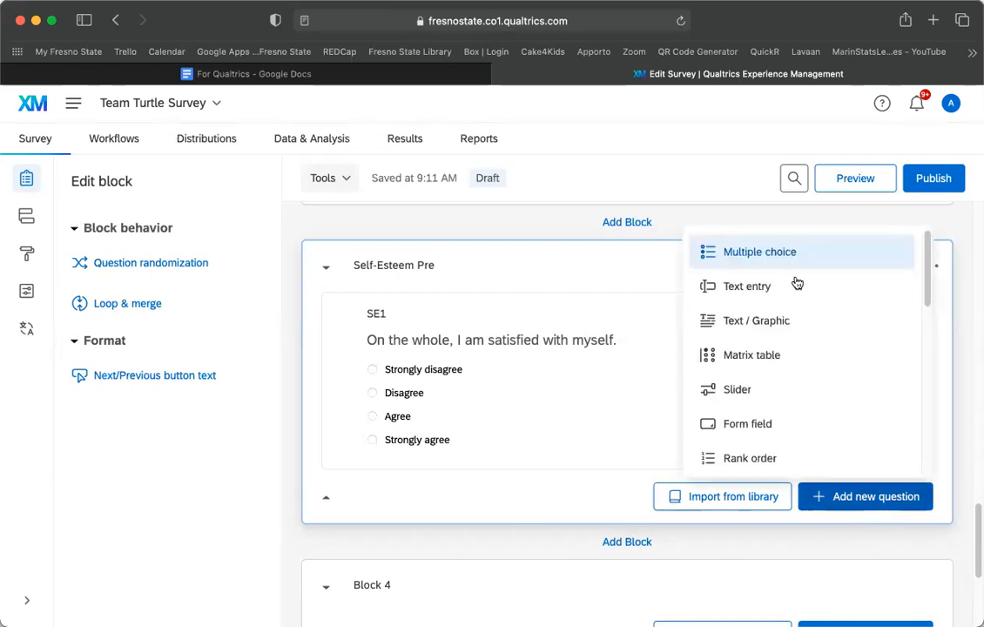
left_click(749, 254)
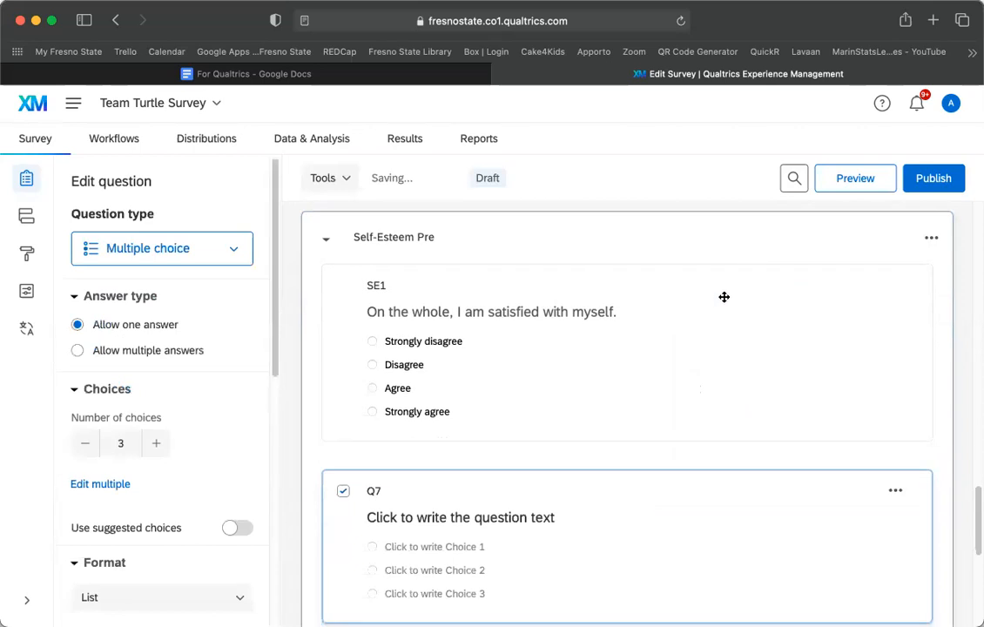
left_click(899, 483)
left_click(730, 456)
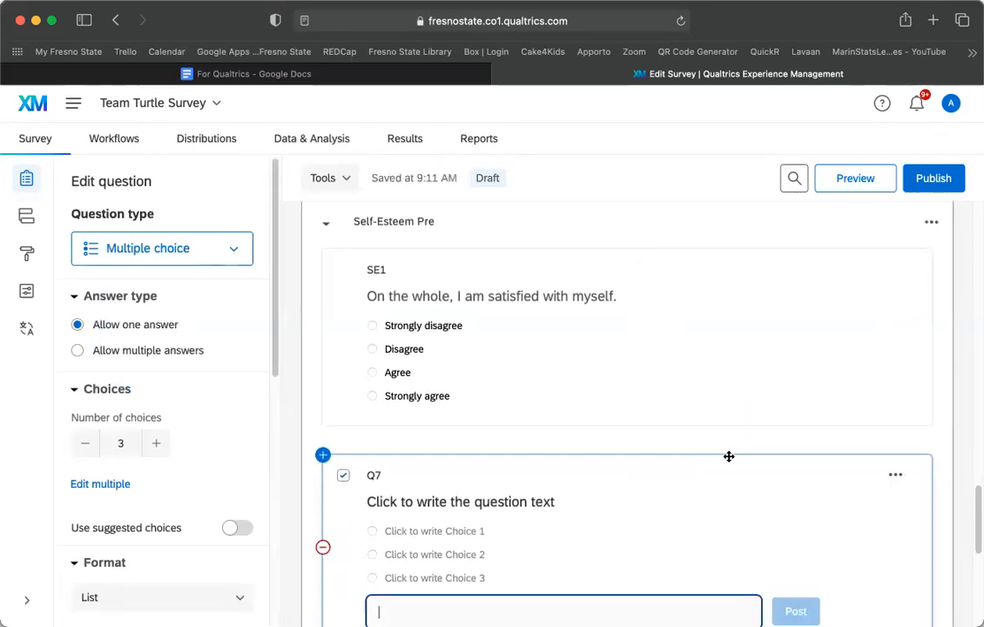
scroll(846, 489, "down", 2)
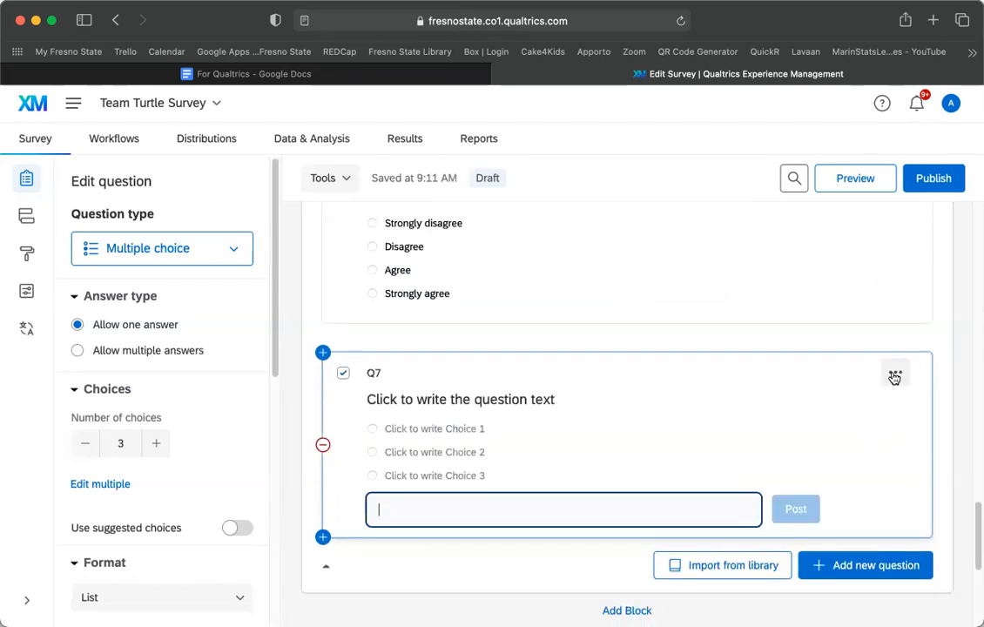
Delete the blank Q7 and duplicate question SE1 below itself.
left_click(895, 377)
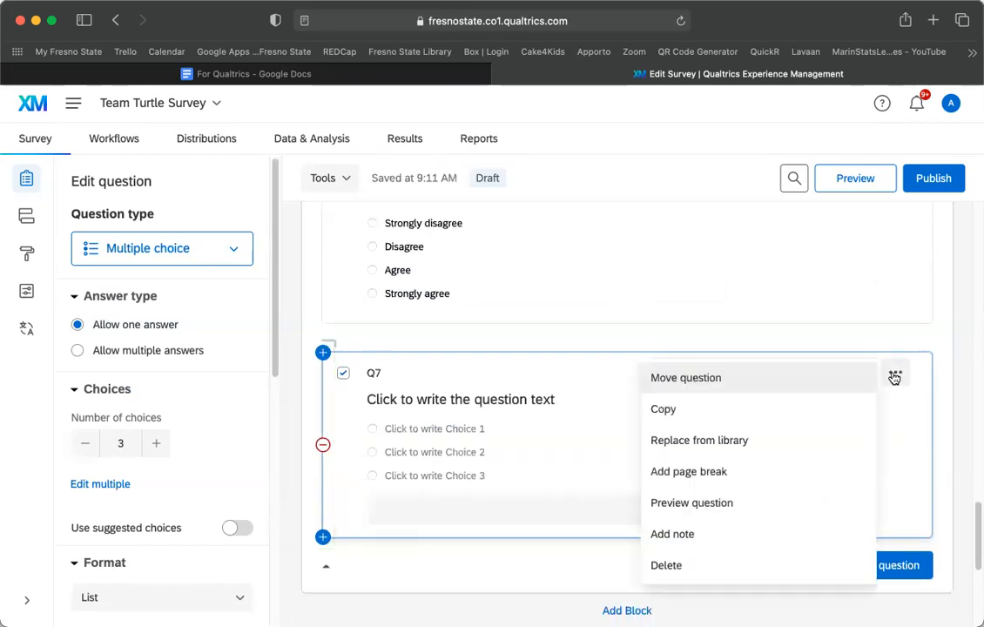
left_click(667, 566)
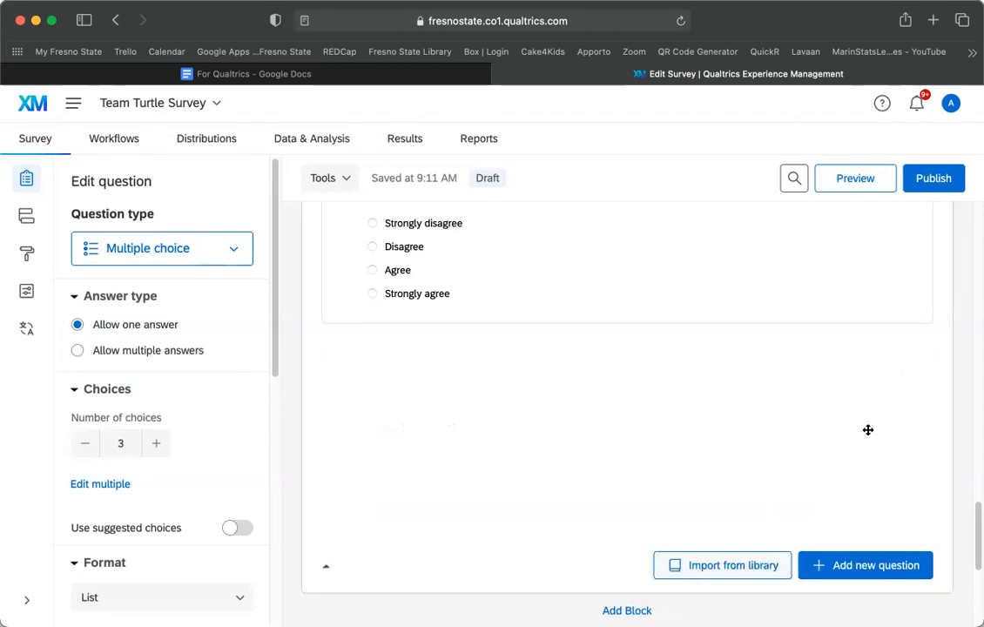
left_click(899, 248)
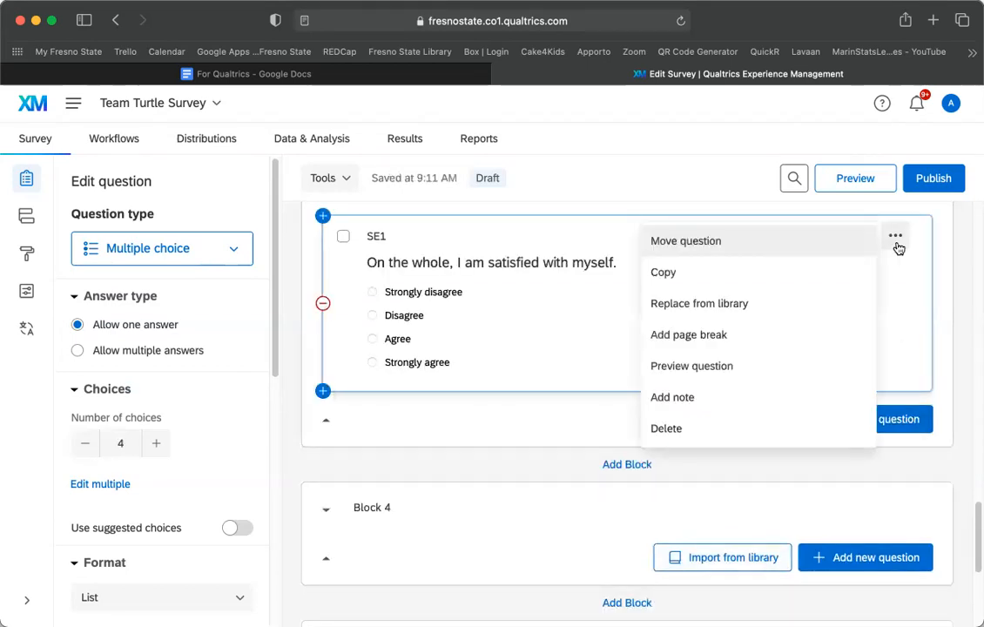
left_click(662, 274)
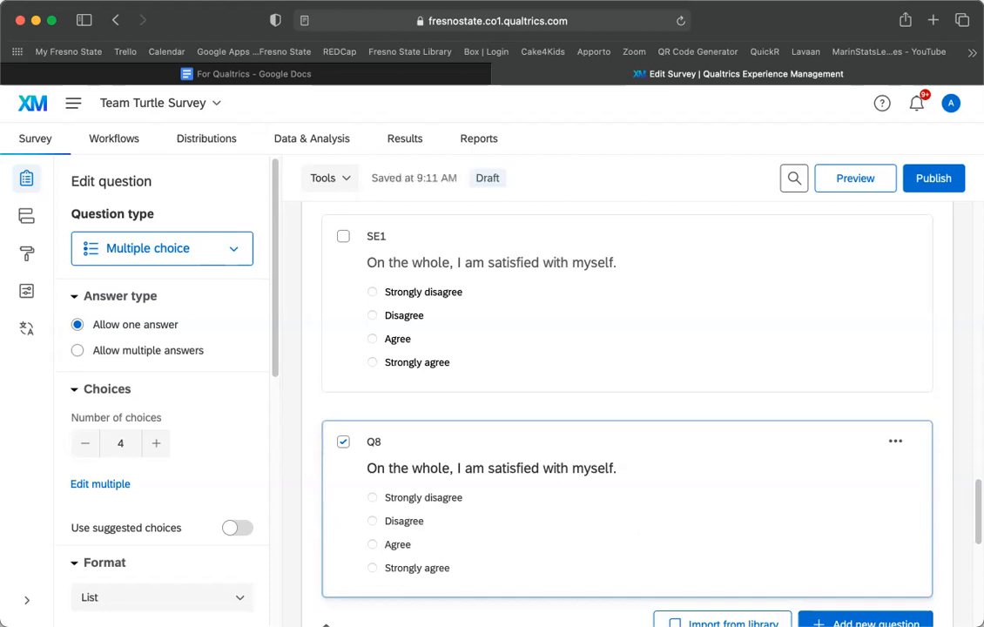
Relabel the copy Q8 as SE2 and paste the wording 'At times I think I am no good at all.'.
left_click(384, 444)
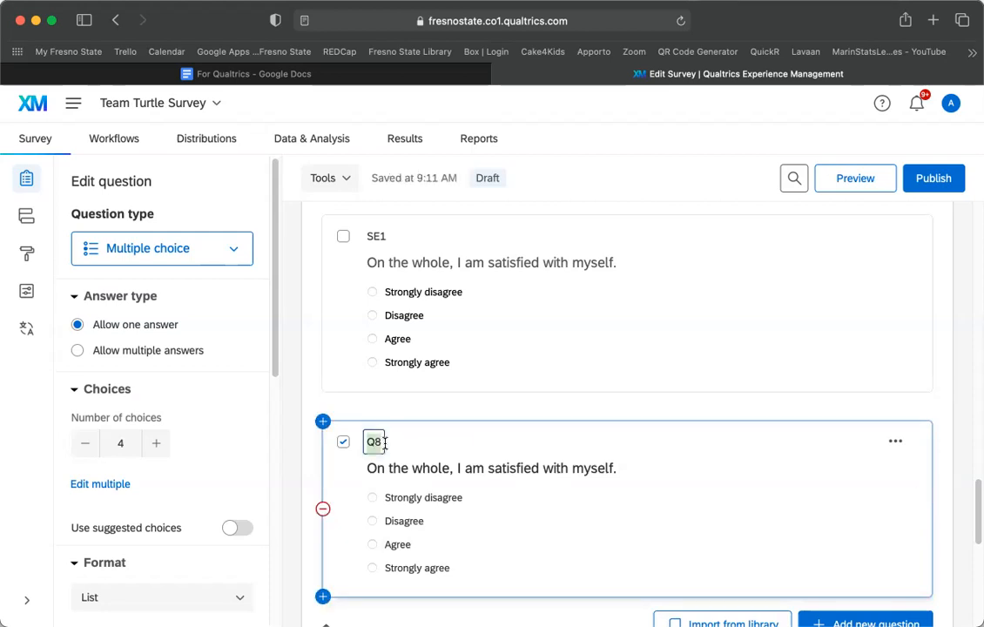
type("SE2")
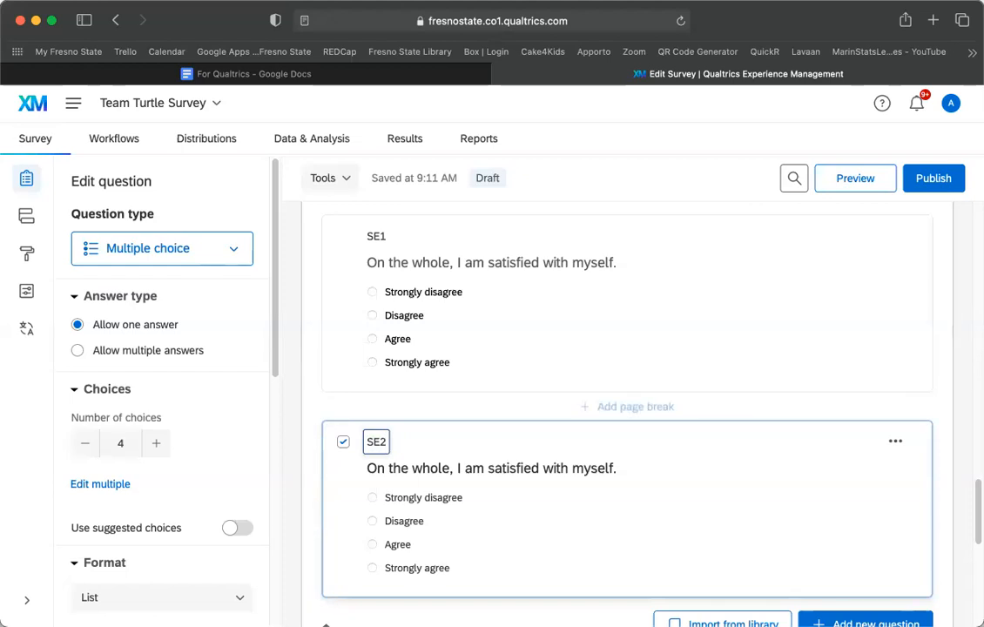
key("super+Tab")
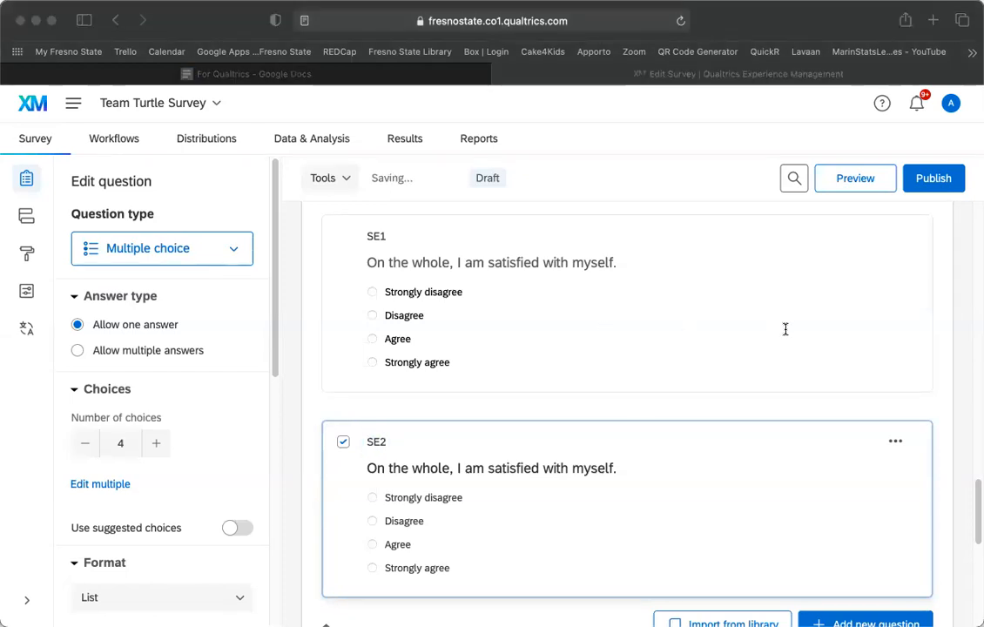
left_click(468, 464)
key("super+v")
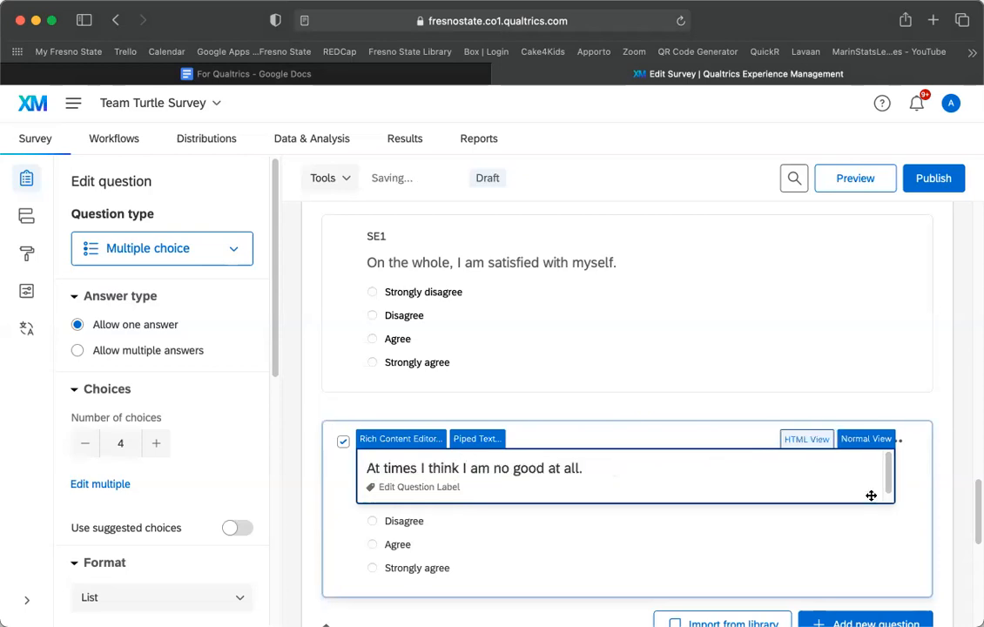
left_click(959, 450)
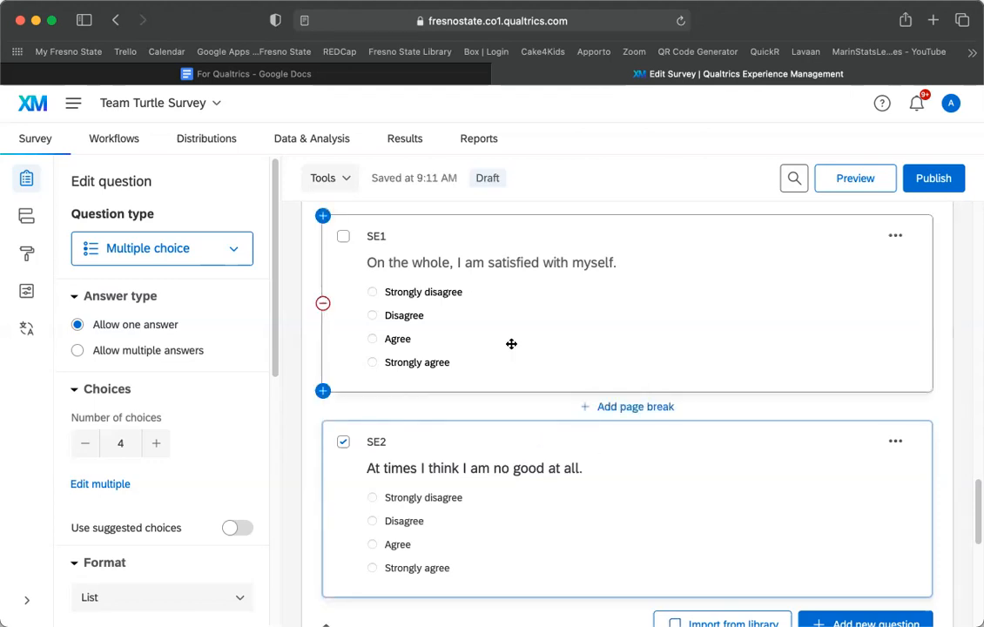
scroll(513, 409, "up", 2)
scroll(512, 409, "down", 1)
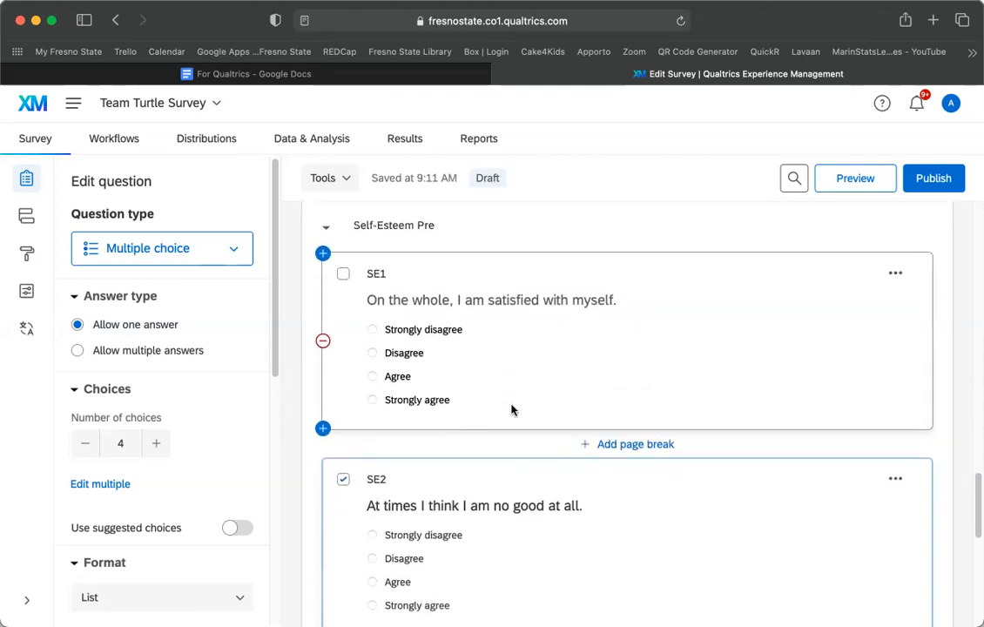
scroll(511, 409, "down", 1)
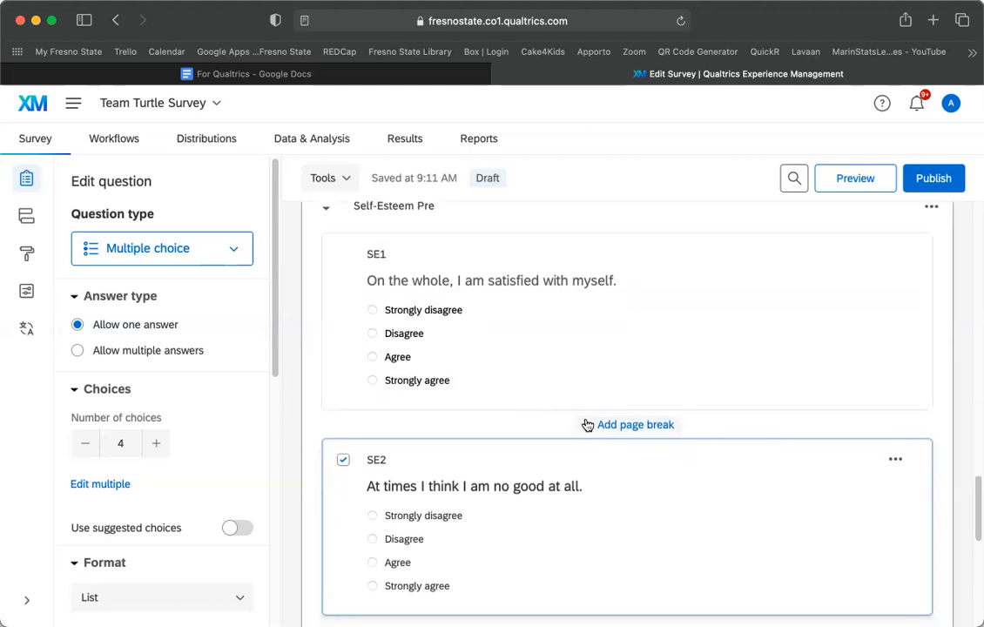
scroll(543, 348, "down", 5)
scroll(543, 351, "up", 5)
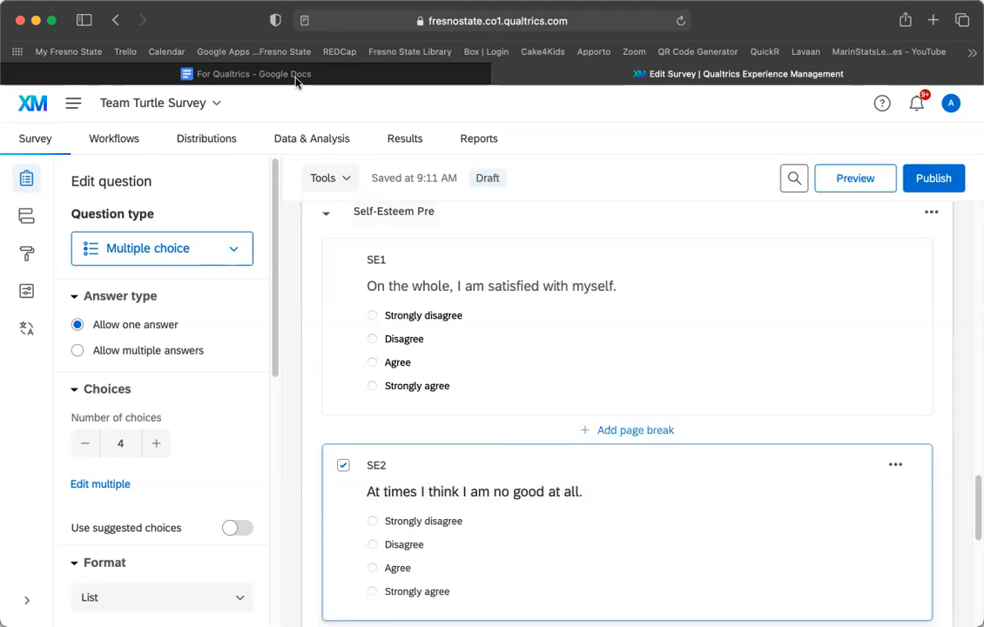
left_click(296, 81)
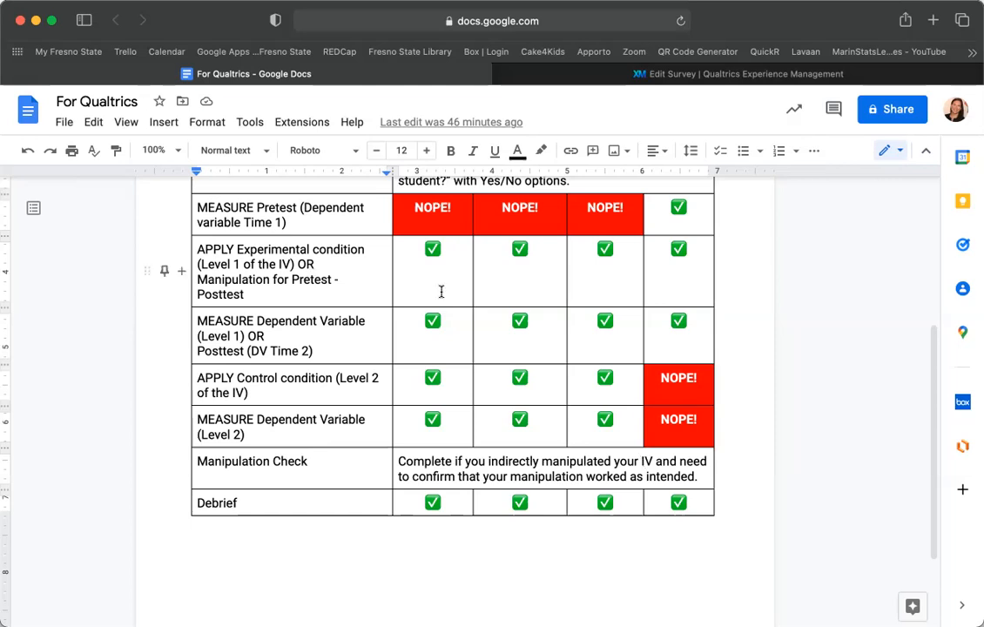
scroll(371, 292, "up", 1)
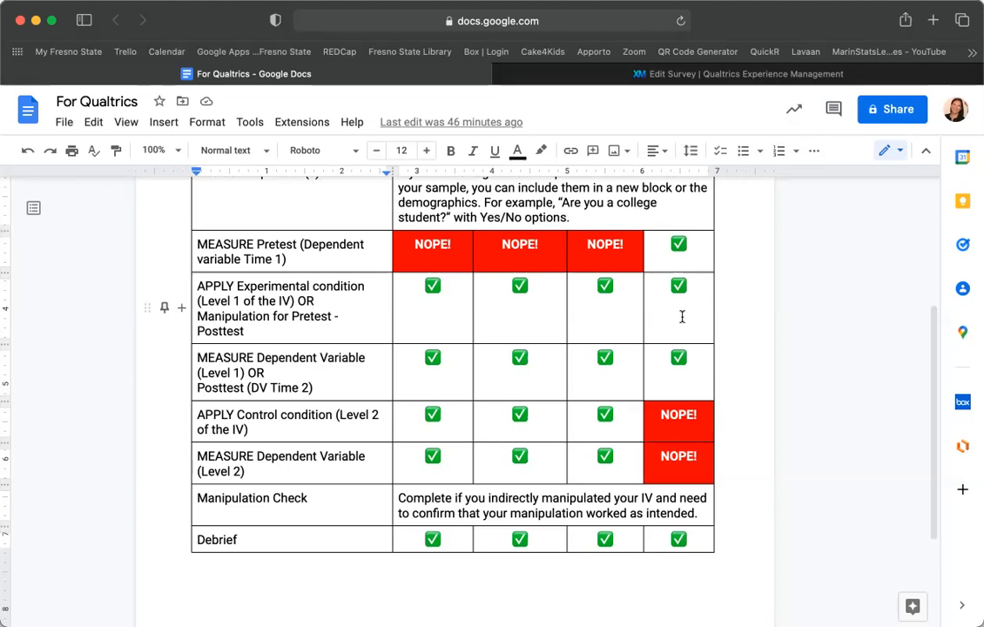
scroll(682, 316, "up", 3)
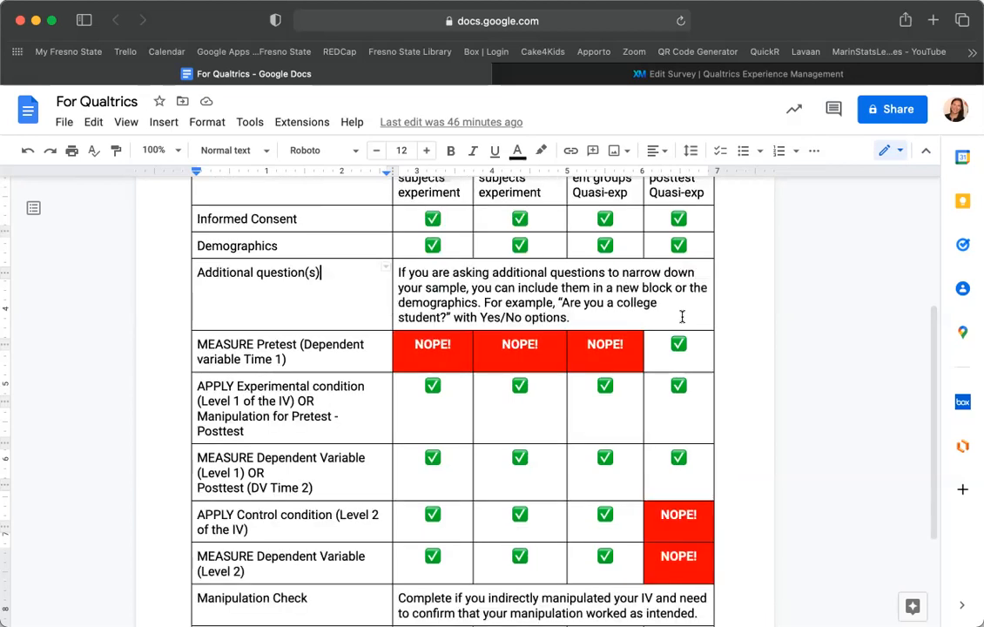
scroll(682, 316, "down", 1)
scroll(320, 437, "down", 1)
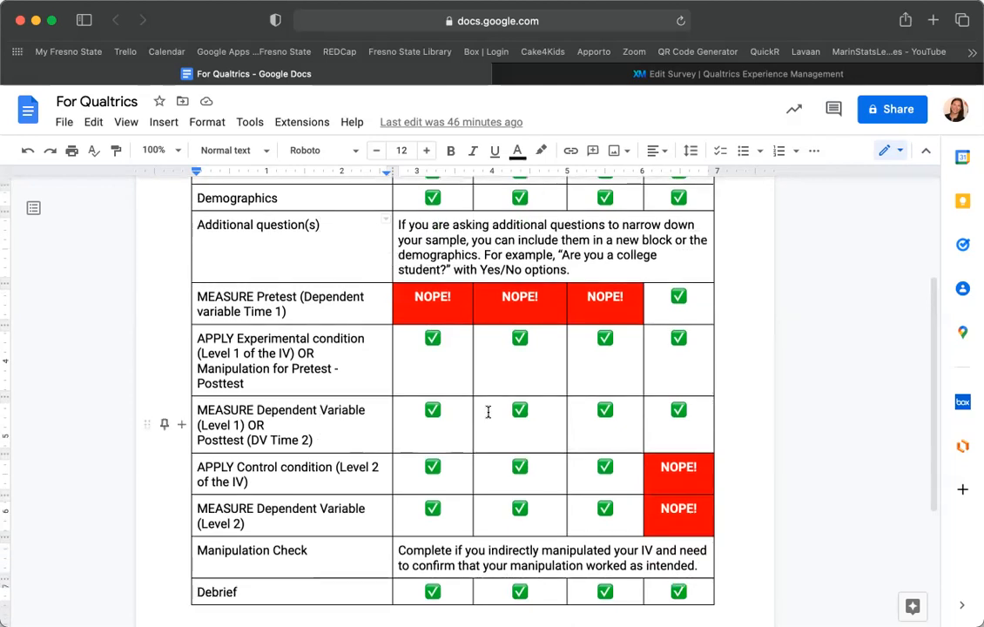
left_click(731, 77)
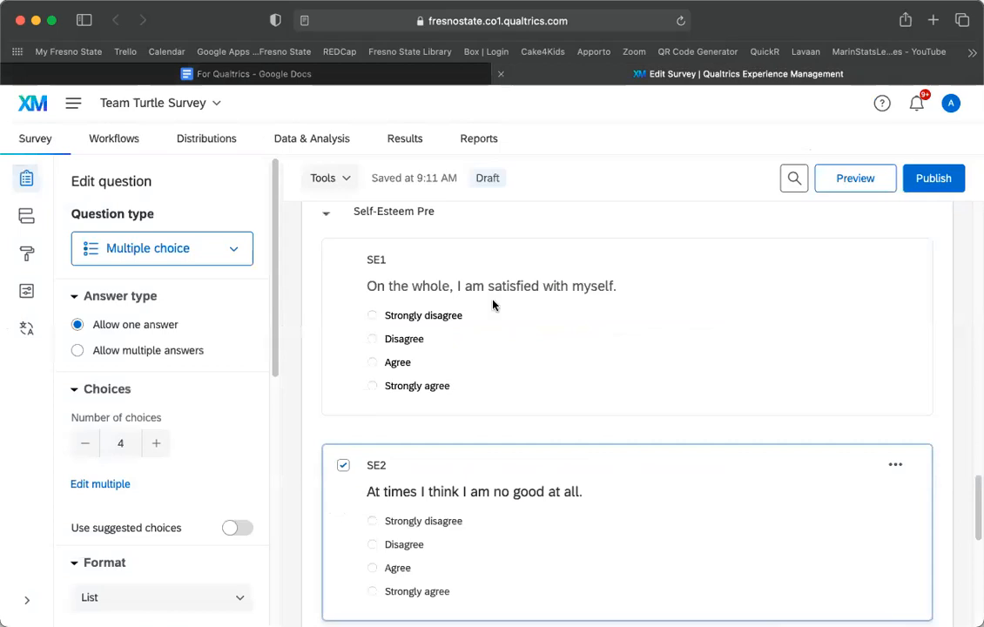
Reposition SE2 in the block and add a blank multiple-choice question Q9 after it.
scroll(493, 305, "down", 3)
left_click_drag(493, 305, 429, 397)
scroll(430, 393, "up", 2)
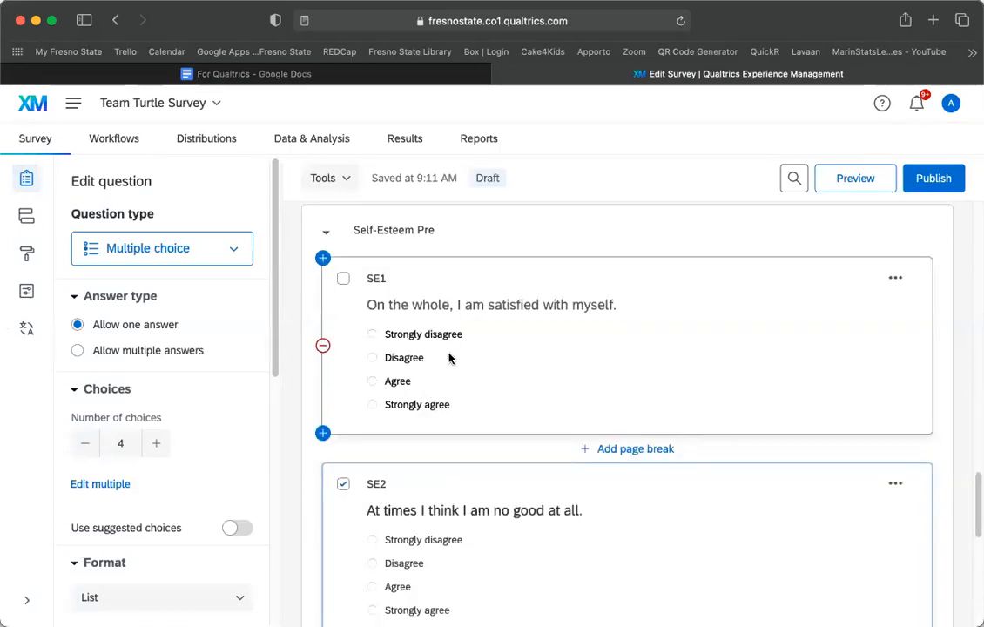
scroll(450, 357, "down", 3)
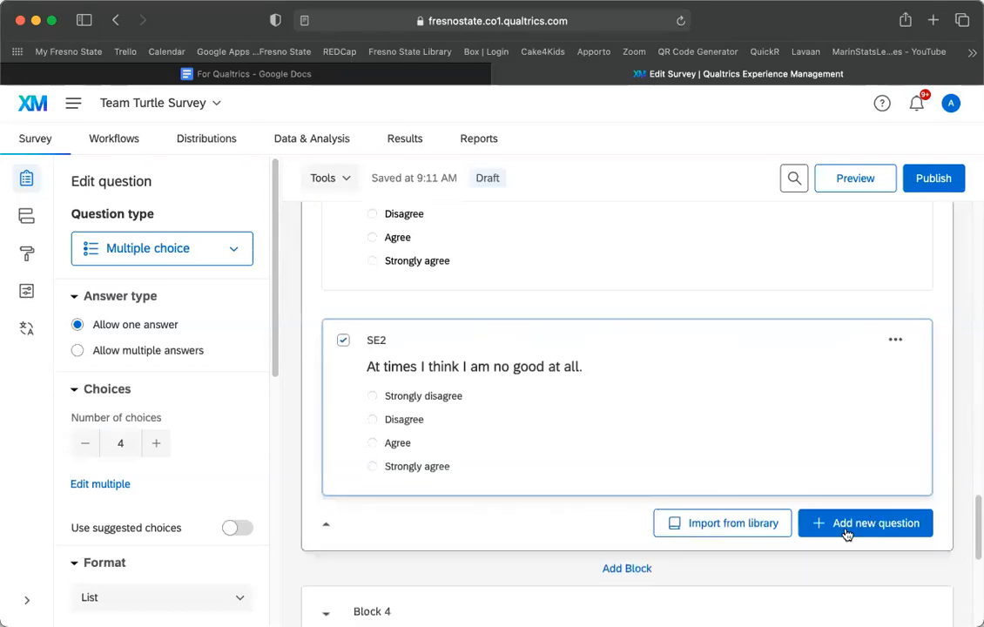
left_click(879, 530)
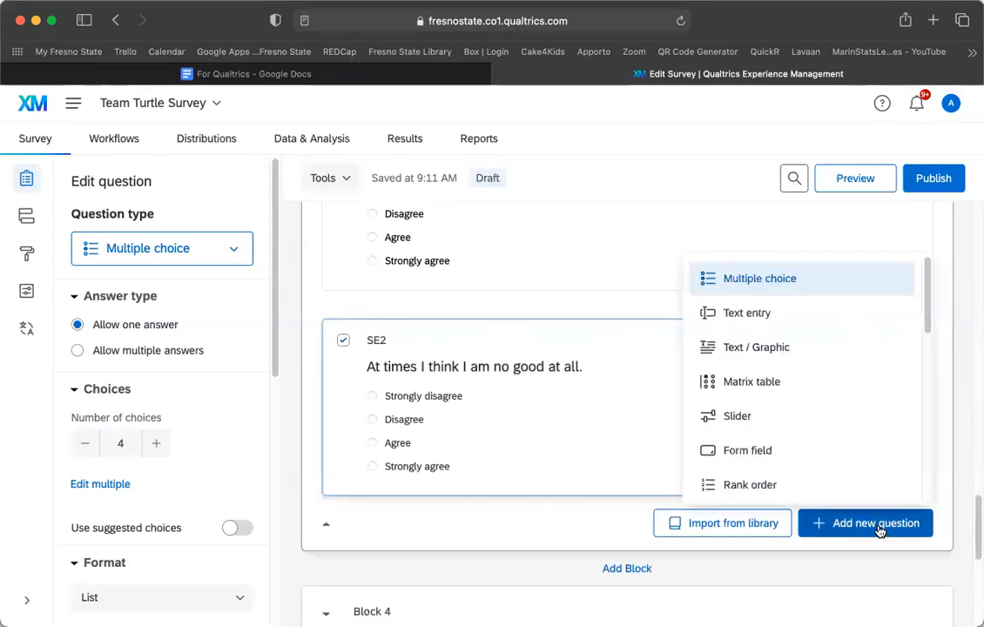
left_click(760, 280)
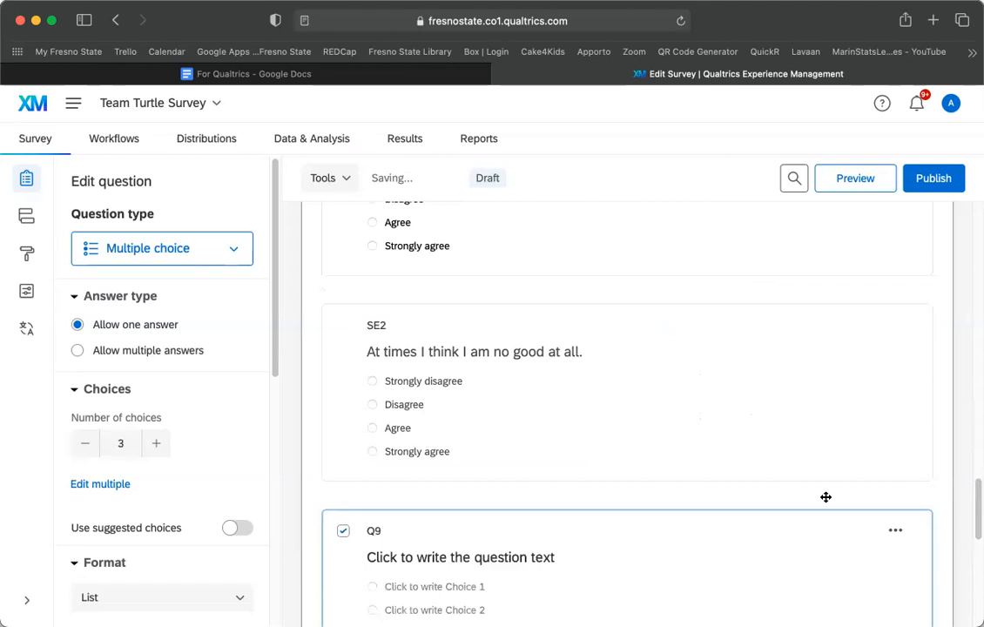
scroll(826, 498, "down", 3)
scroll(827, 503, "down", 1)
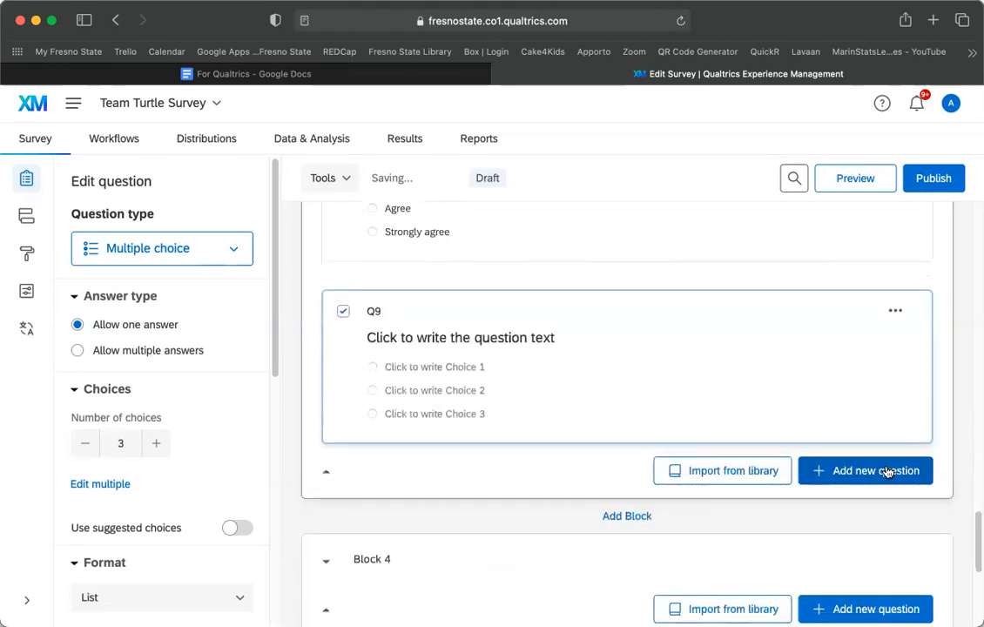
Add two more blank multiple-choice questions, Q10 and Q11, below Q9.
left_click(888, 471)
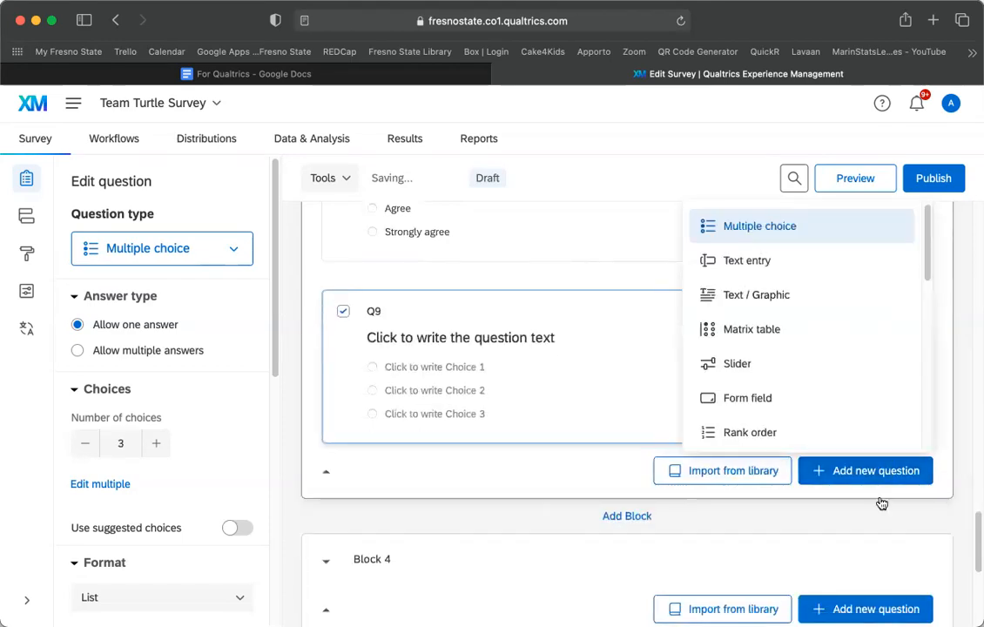
left_click(769, 227)
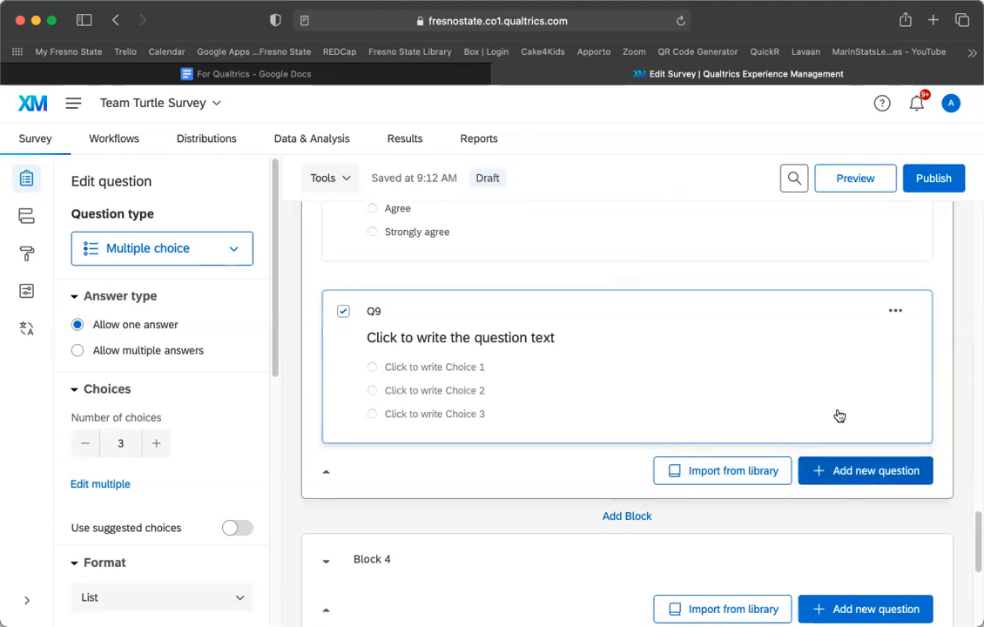
left_click(771, 231)
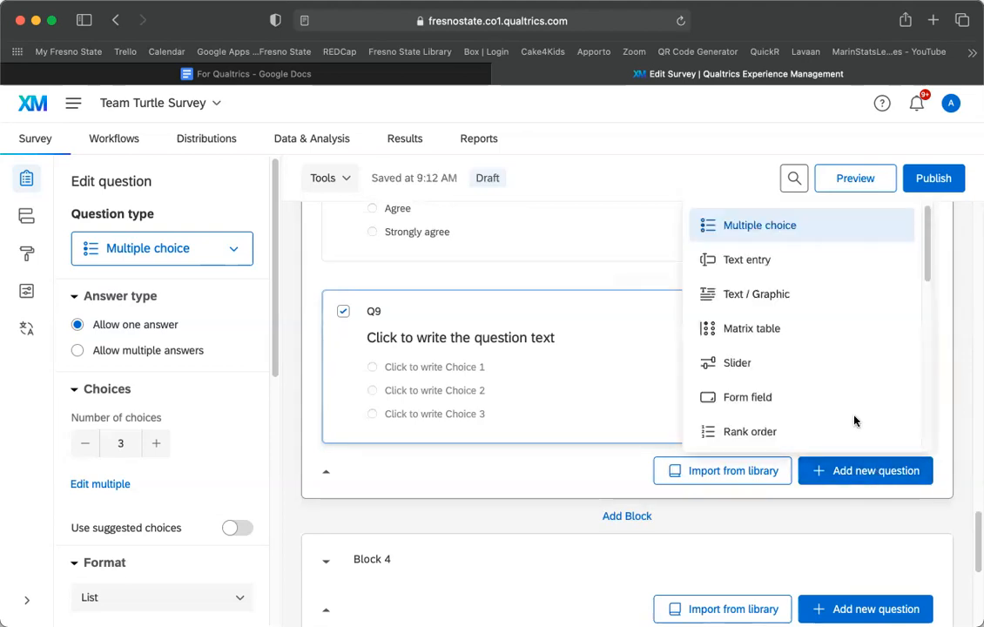
scroll(850, 461, "down", 5)
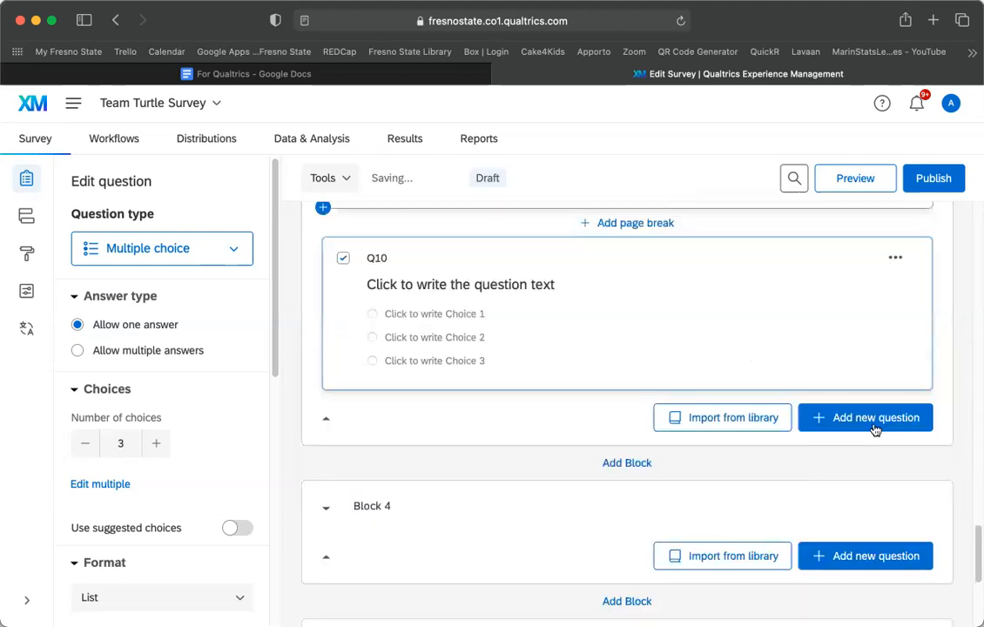
left_click(875, 427)
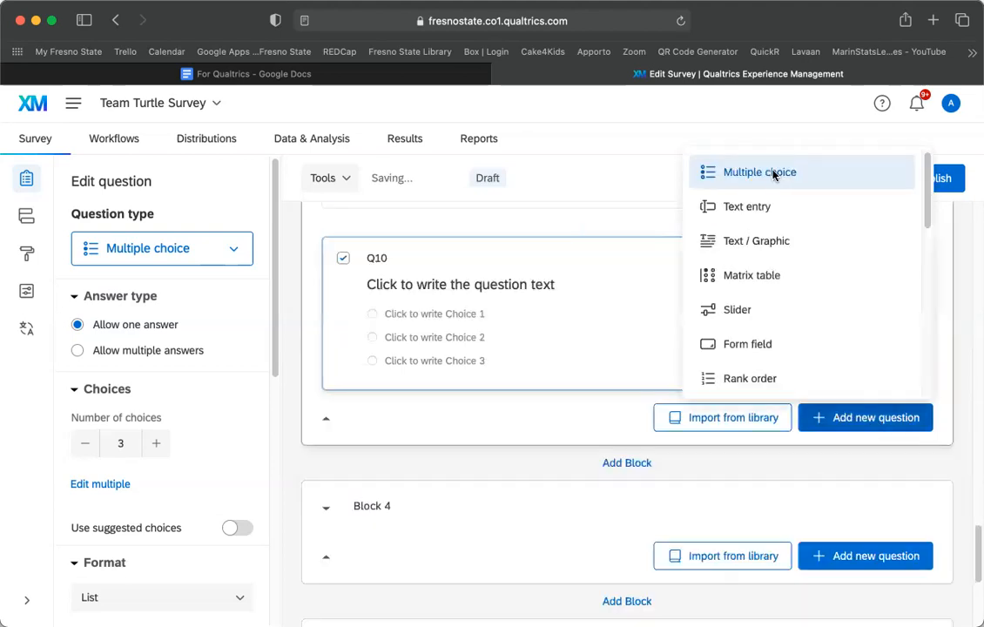
left_click(772, 174)
scroll(570, 407, "up", 3)
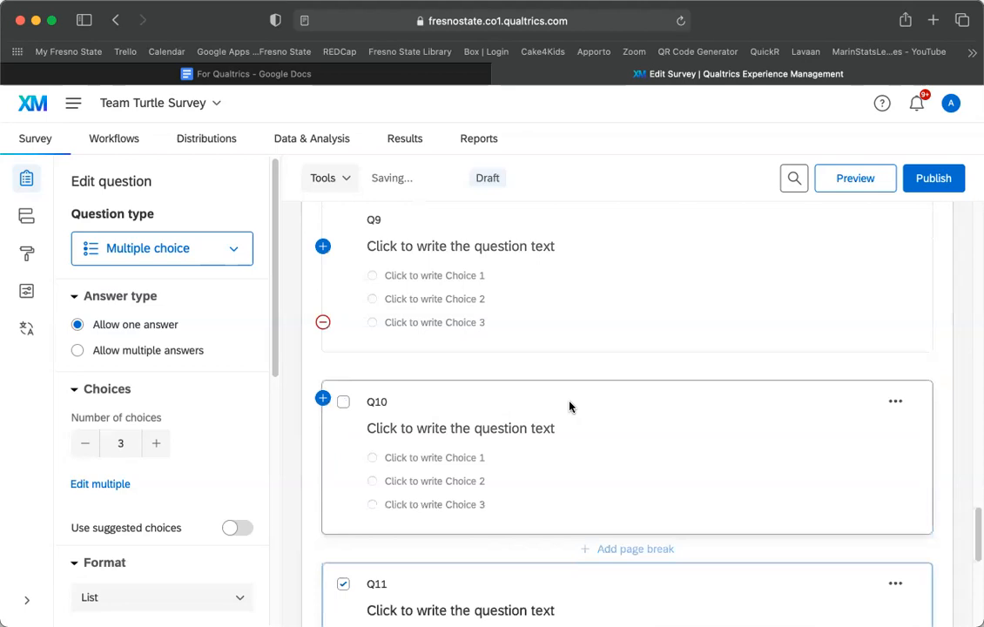
scroll(571, 407, "up", 5)
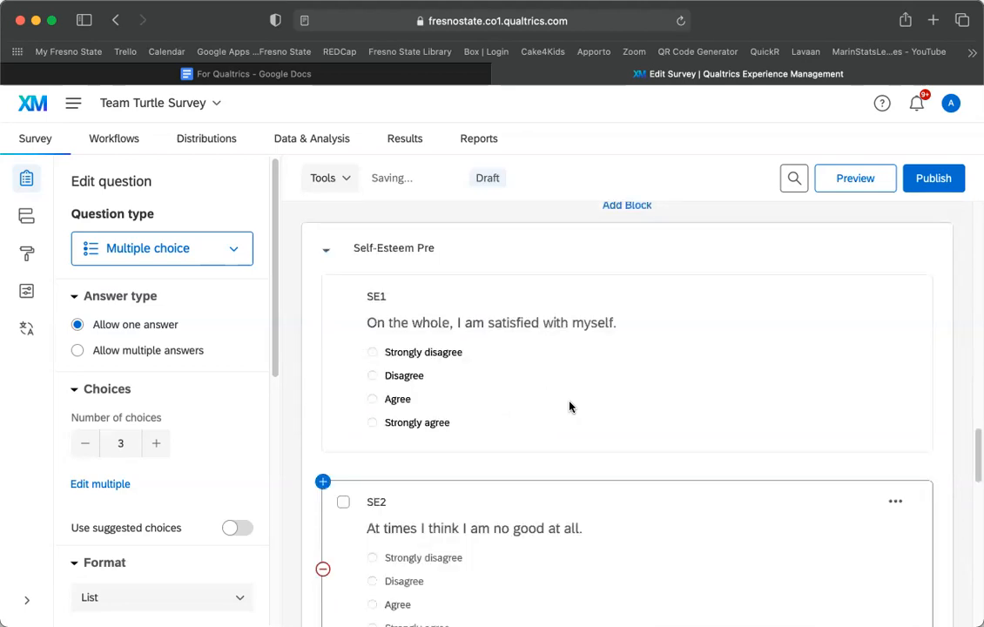
scroll(571, 407, "down", 3)
Relabel Q9, Q10 and Q11 as SE3, SE4 and SE5.
left_click(385, 488)
type("SE")
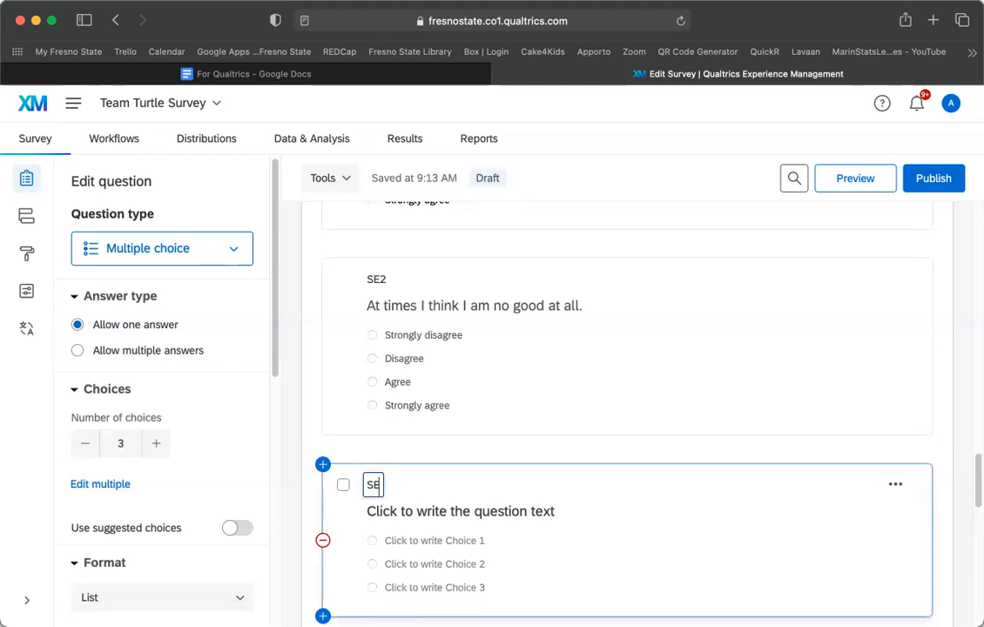
type("3")
scroll(481, 497, "down", 3)
left_click(380, 468)
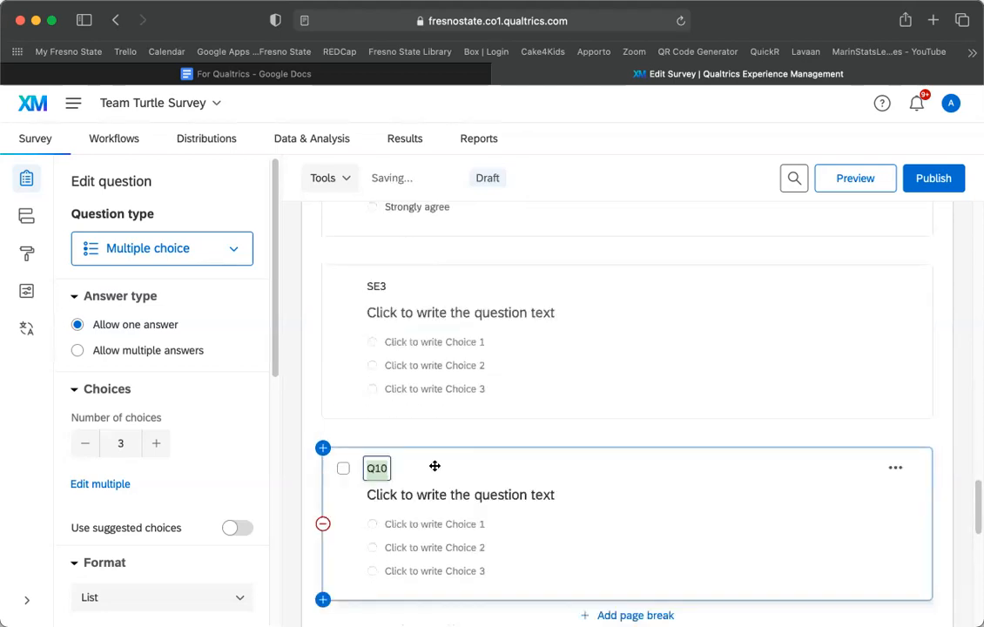
type("SE4")
scroll(503, 385, "down", 3)
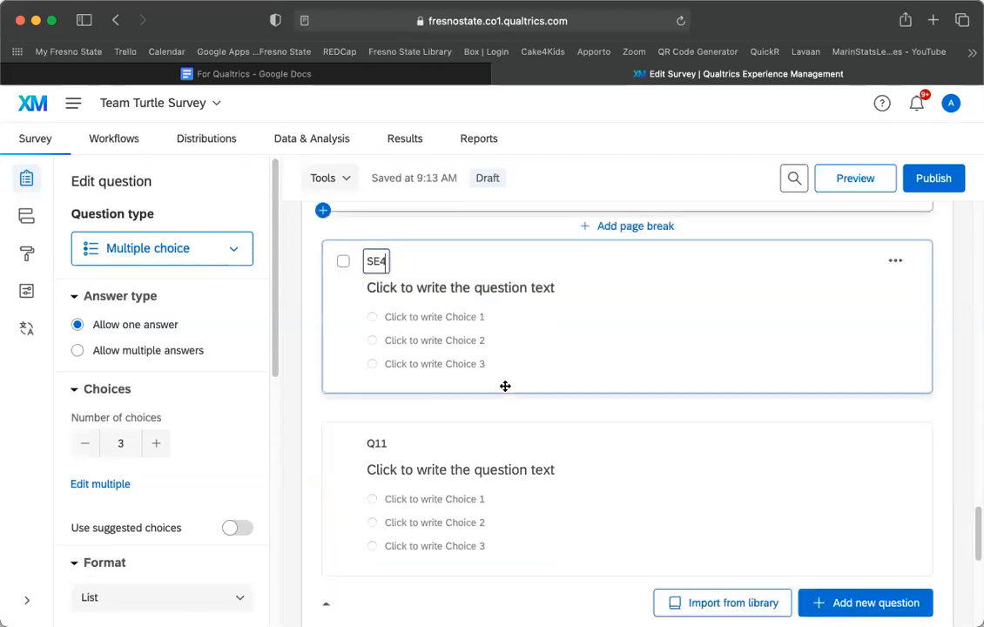
left_click(382, 441)
type("SE")
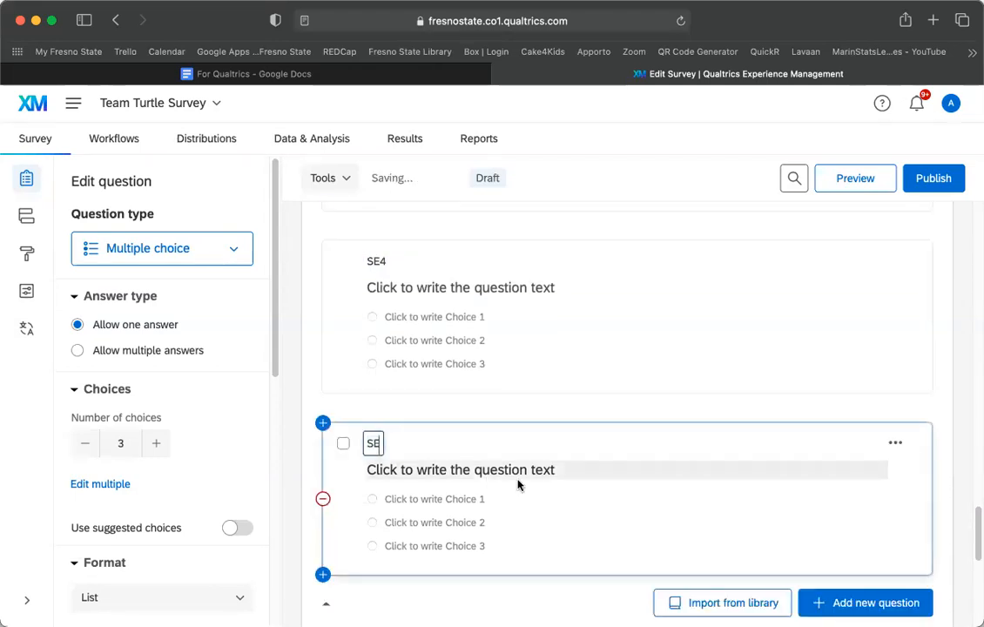
type("5")
key("Return")
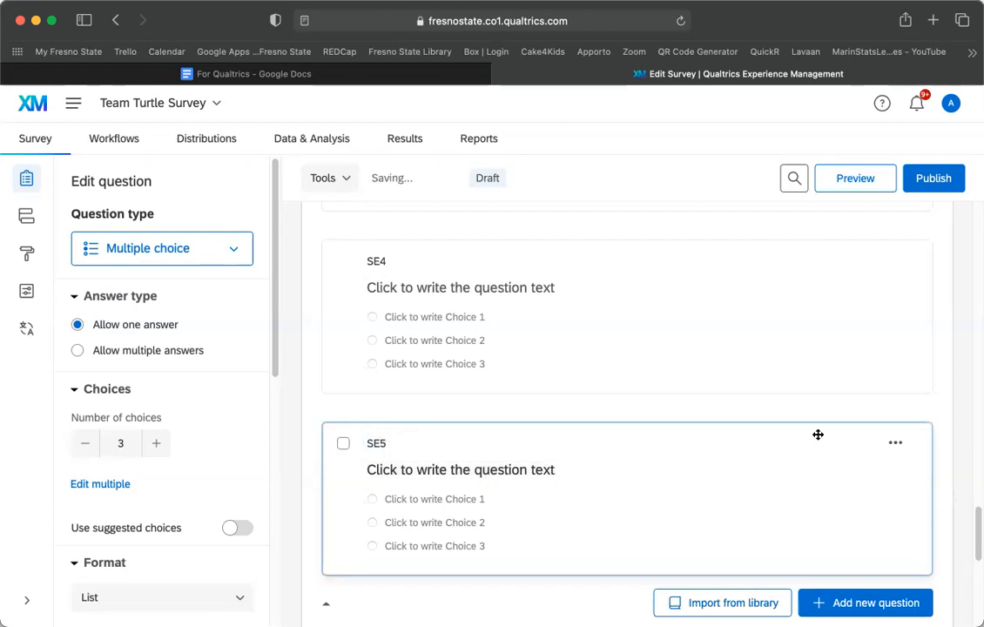
scroll(818, 435, "down", 3)
scroll(842, 386, "down", 3)
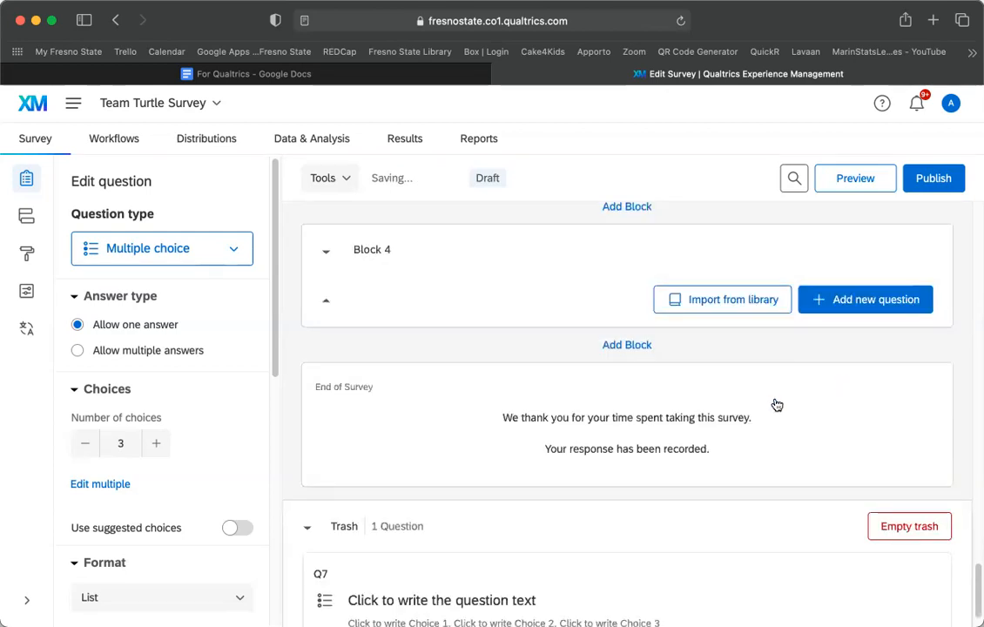
scroll(777, 405, "up", 1)
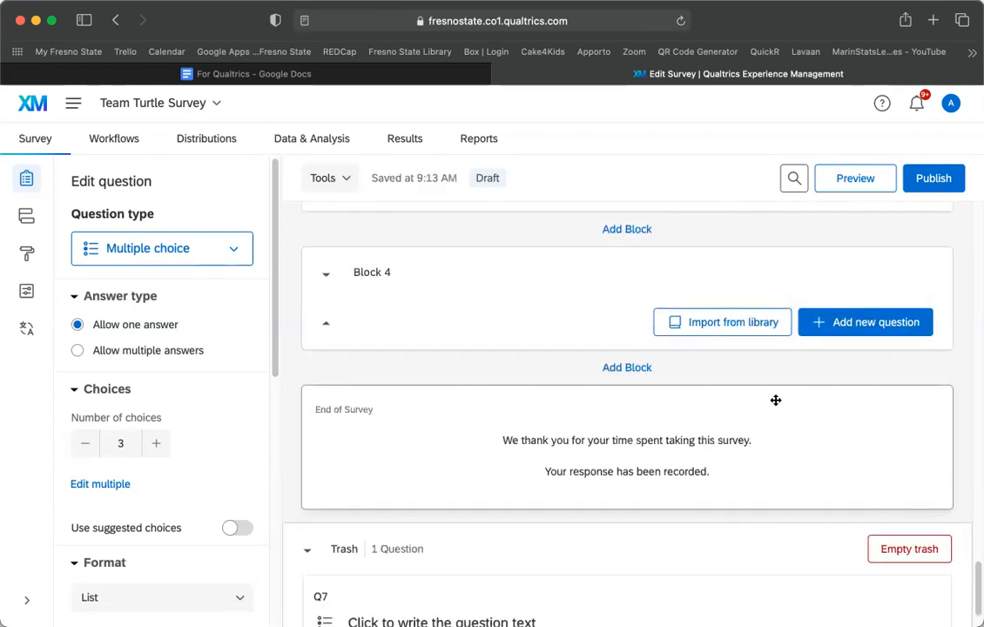
Title Block 4 'Manipulation', replacing the first attempt 'Experiment'.
left_click(368, 273)
type("Exper")
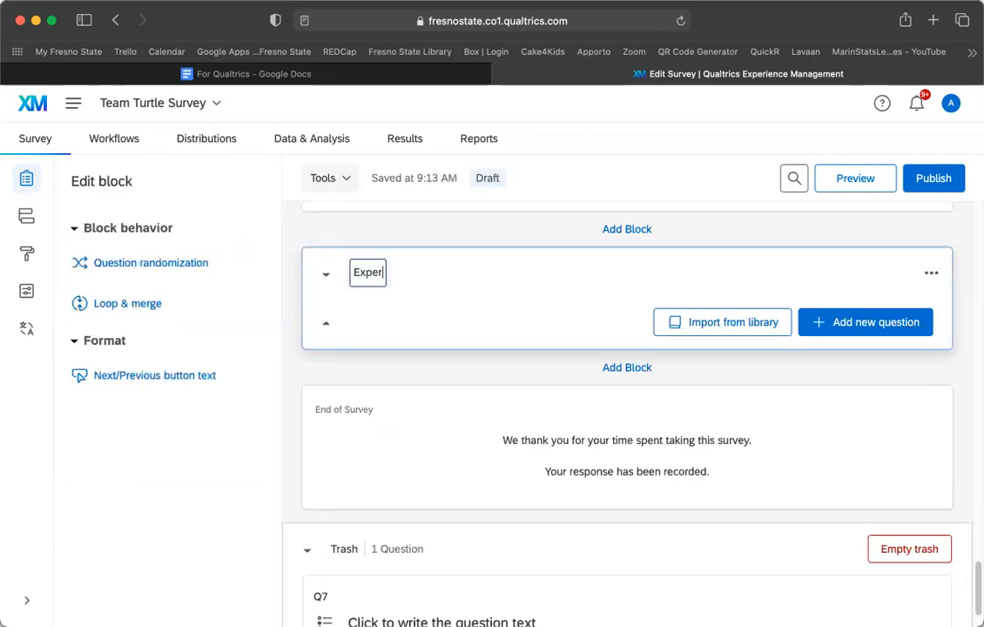
type("iment")
key("BackSpace")
key("BackSpace")
key("BackSpace")
key("BackSpace")
key("BackSpace")
key("BackSpace")
key("BackSpace")
key("BackSpace")
key("BackSpace")
key("BackSpace")
type("Manipulation")
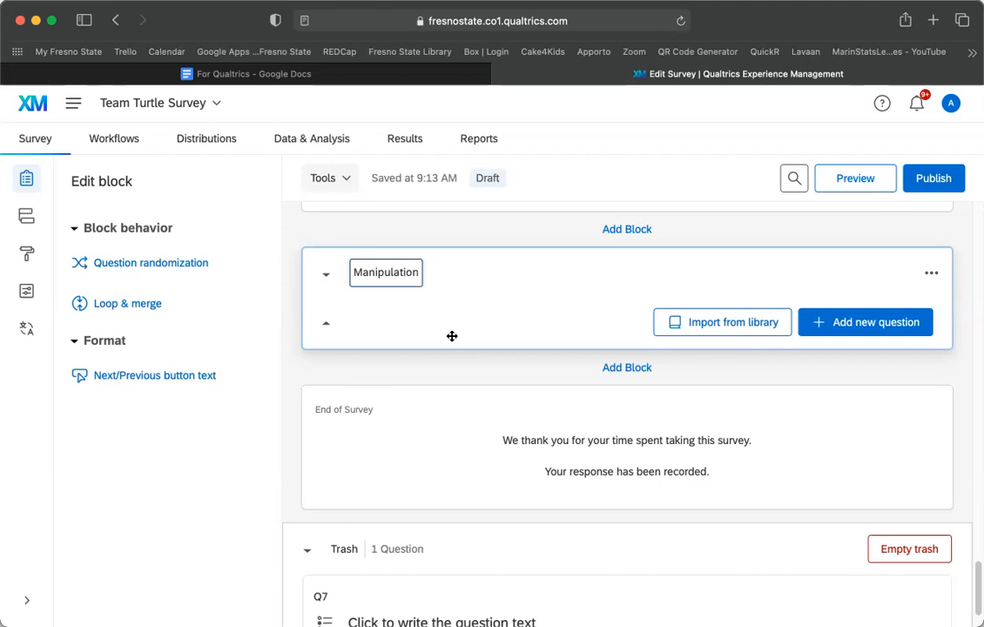
key("Return")
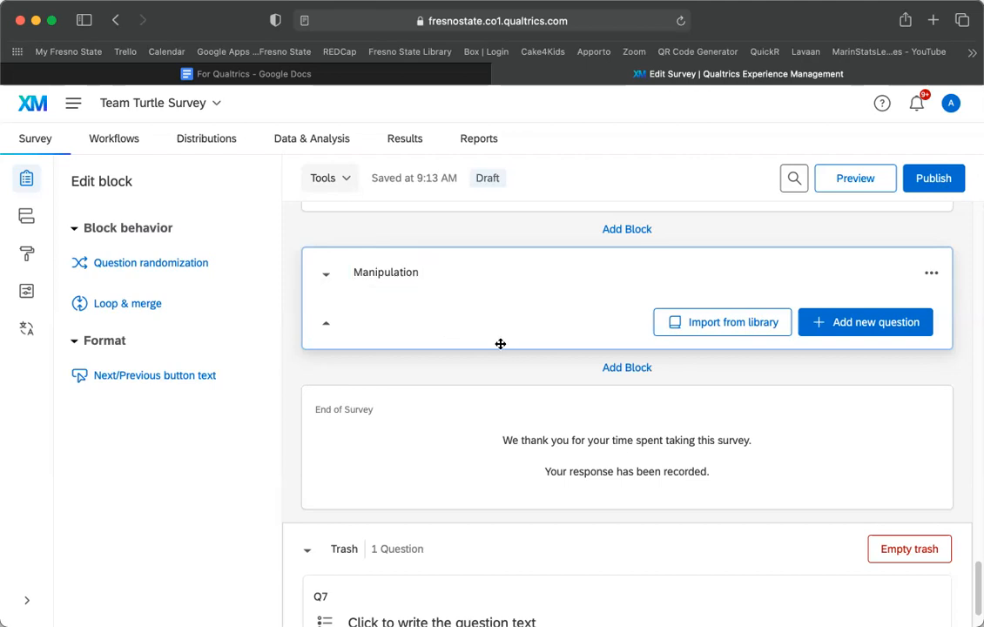
Add Text / Graphic item Q12 reading 'Watch this video!' to the Manipulation block.
left_click(889, 326)
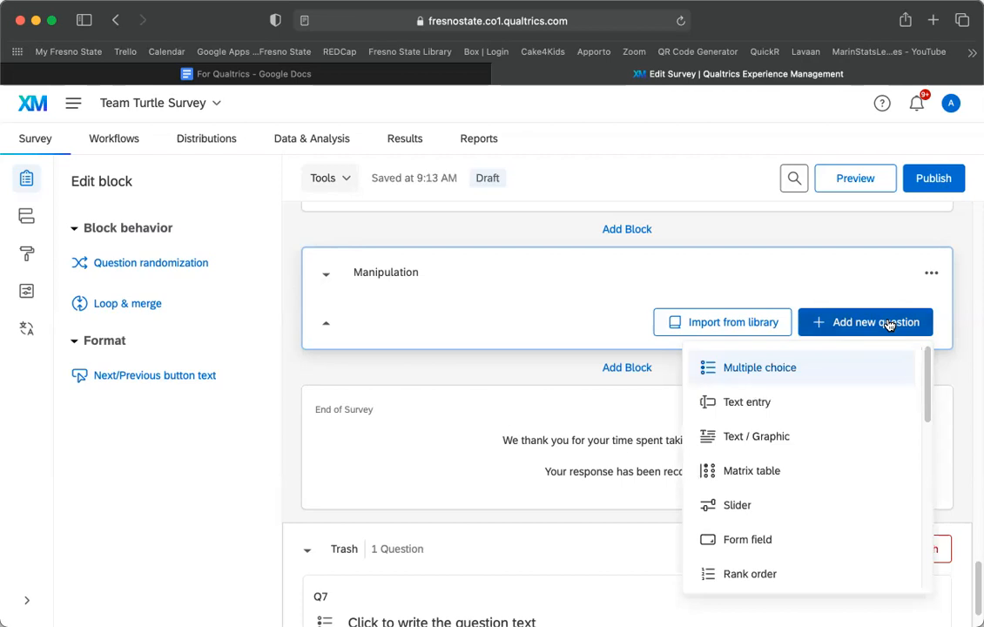
left_click(737, 435)
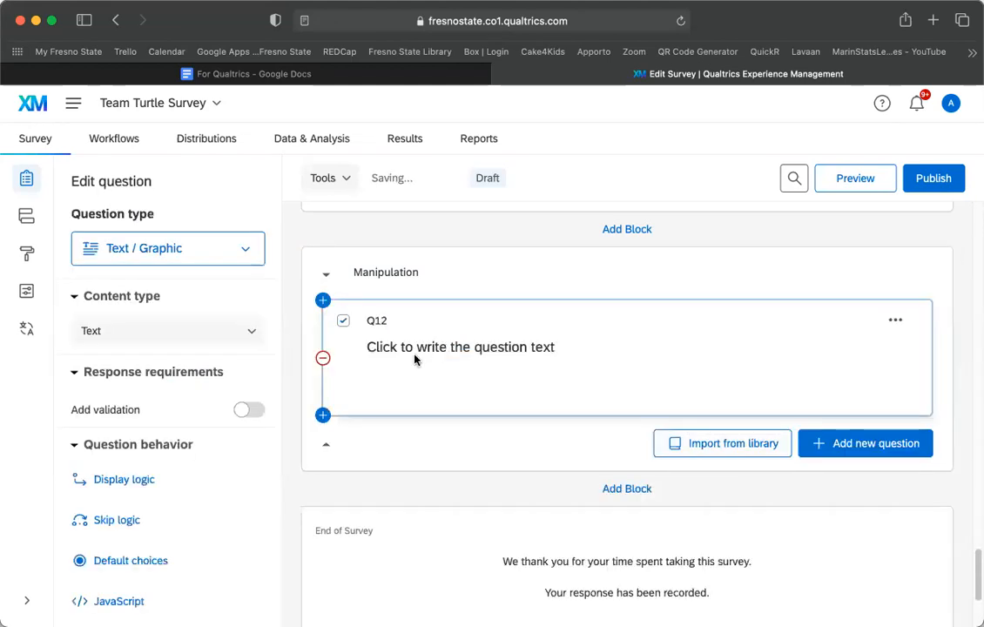
left_click(416, 349)
type("Watch this videos")
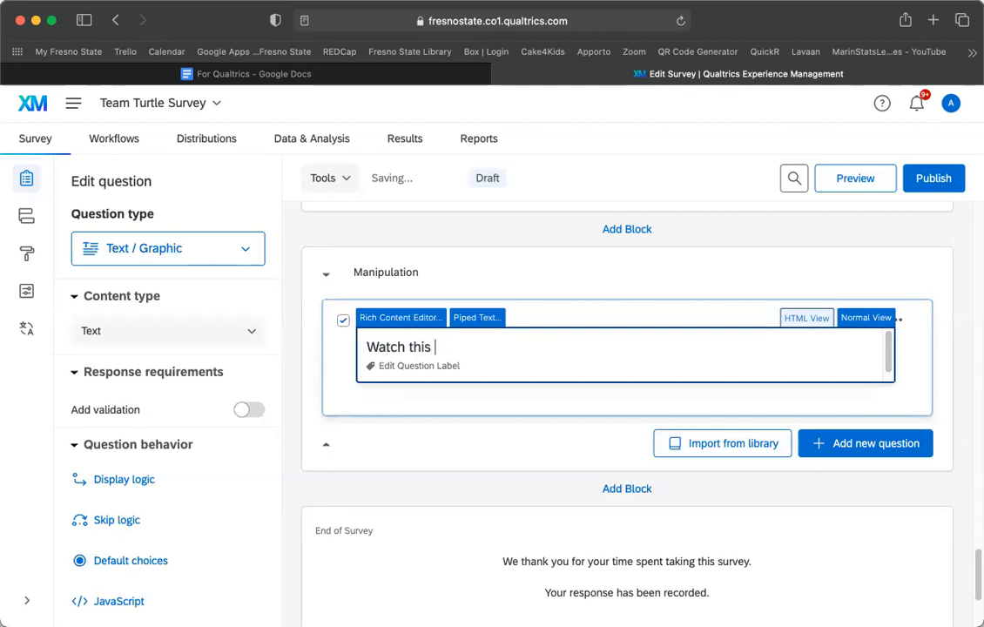
key("BackSpace")
type("!")
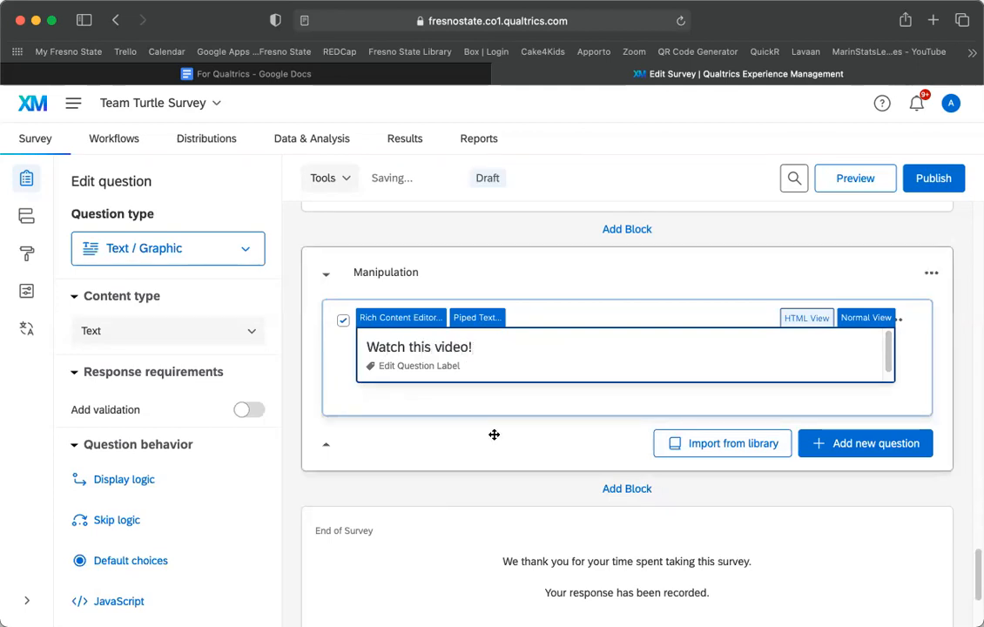
left_click(589, 417)
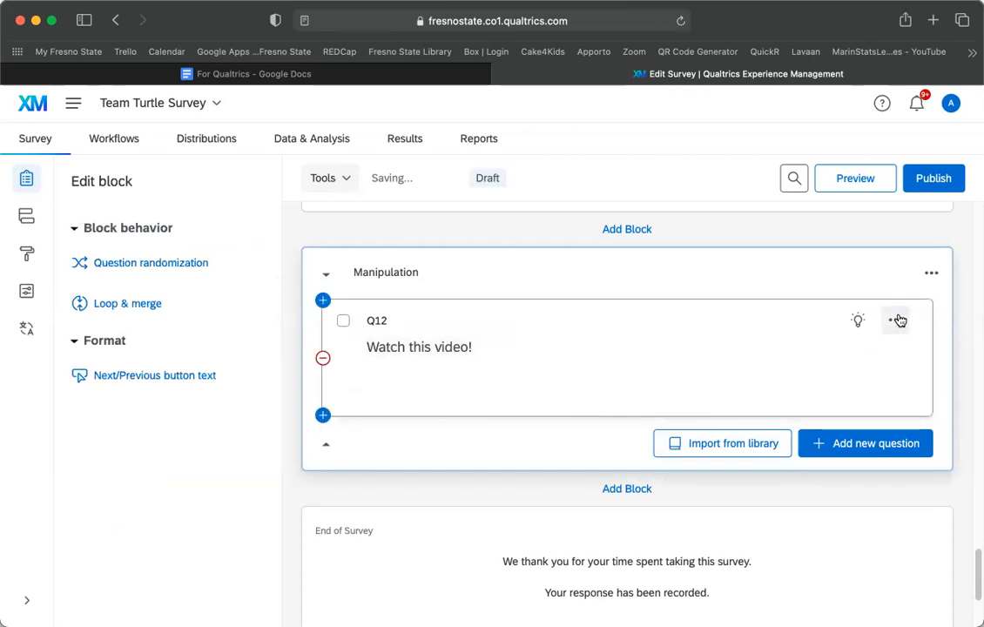
left_click(900, 323)
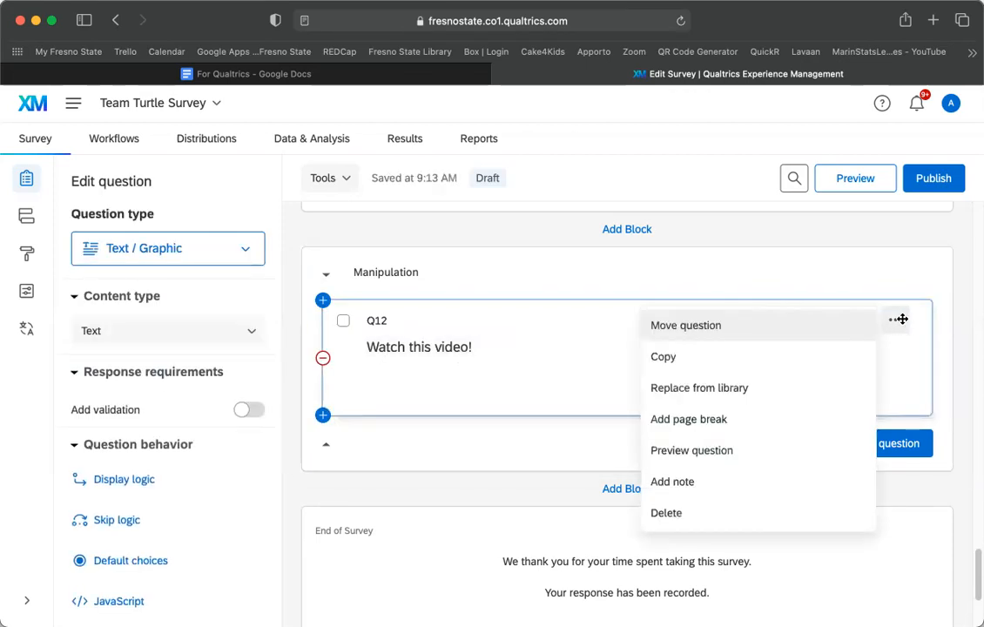
left_click(950, 332)
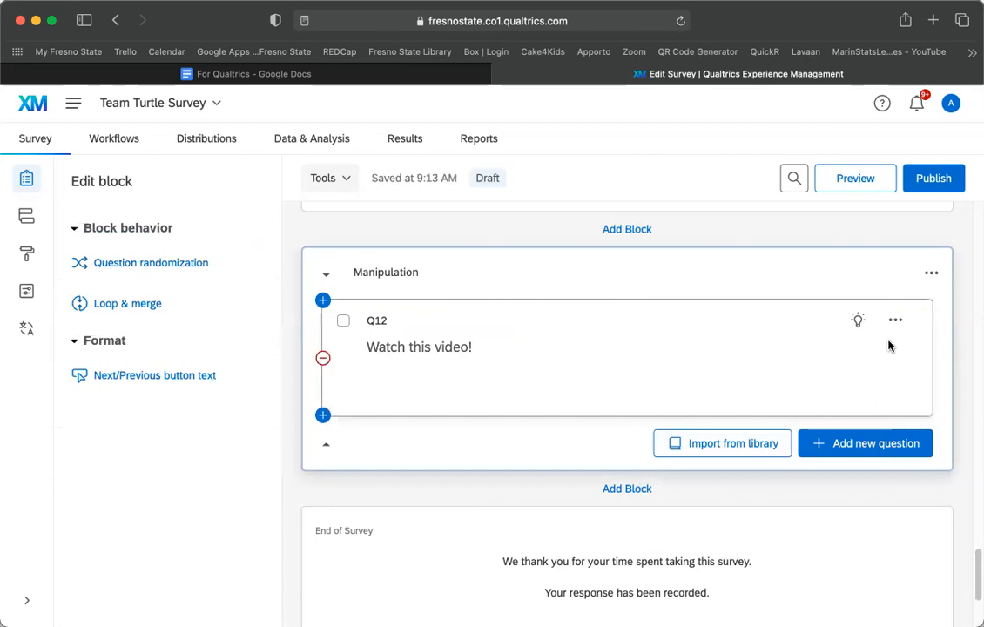
Scroll past the Self-Esteem Pre questions to the Manipulation block's 'Watch this video!' item.
scroll(483, 475, "up", 10)
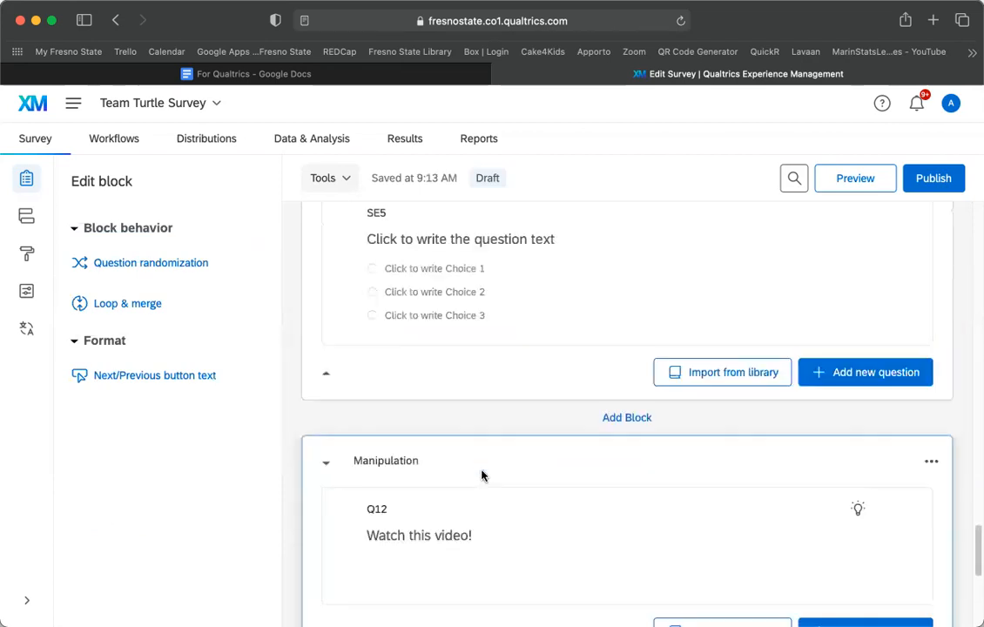
scroll(482, 475, "up", 8)
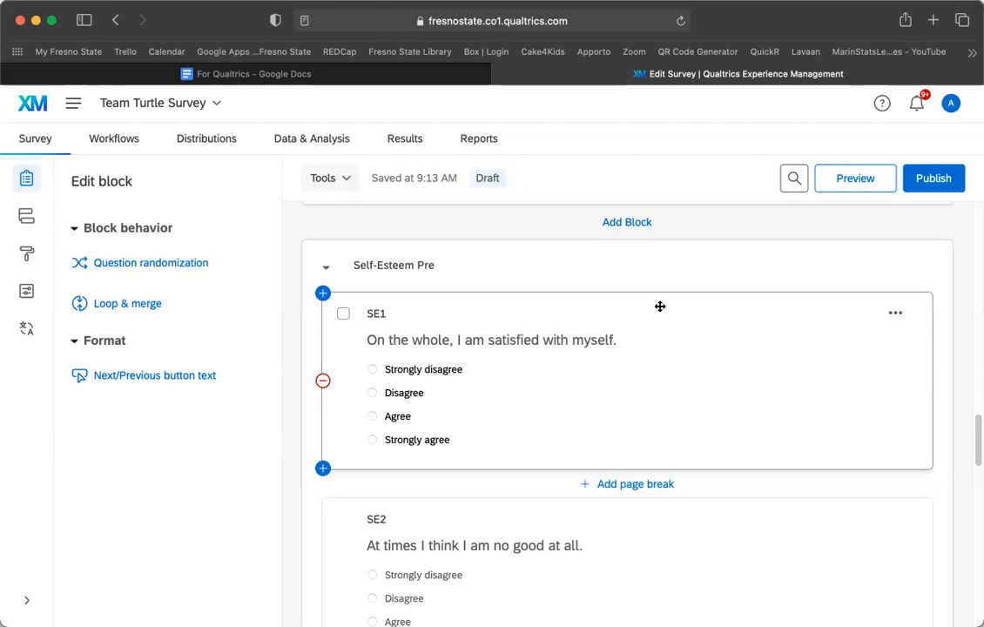
scroll(661, 307, "down", 5)
scroll(661, 309, "down", 6)
scroll(682, 275, "down", 5)
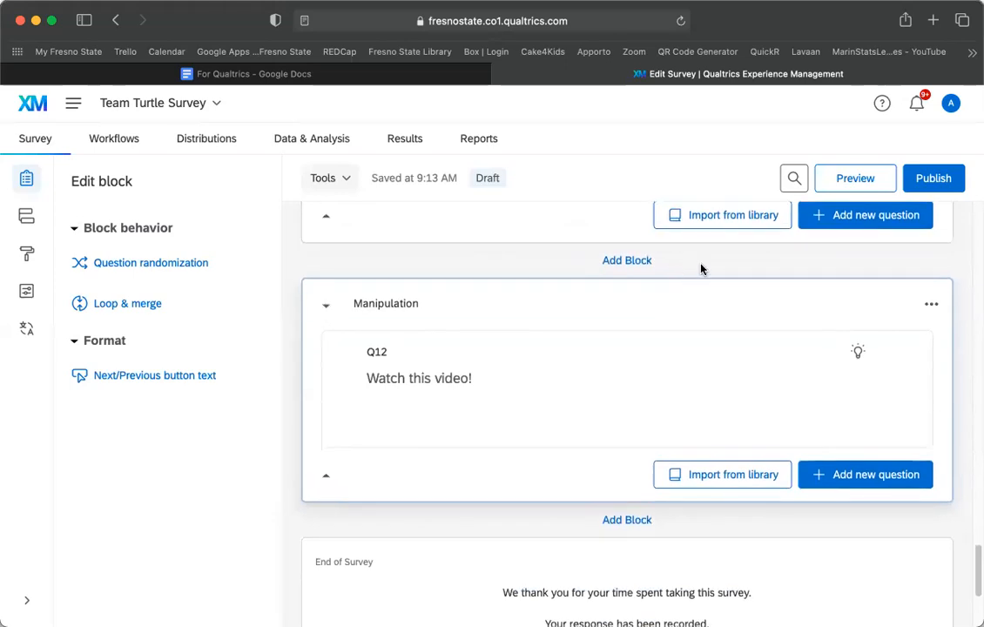
scroll(701, 269, "down", 1)
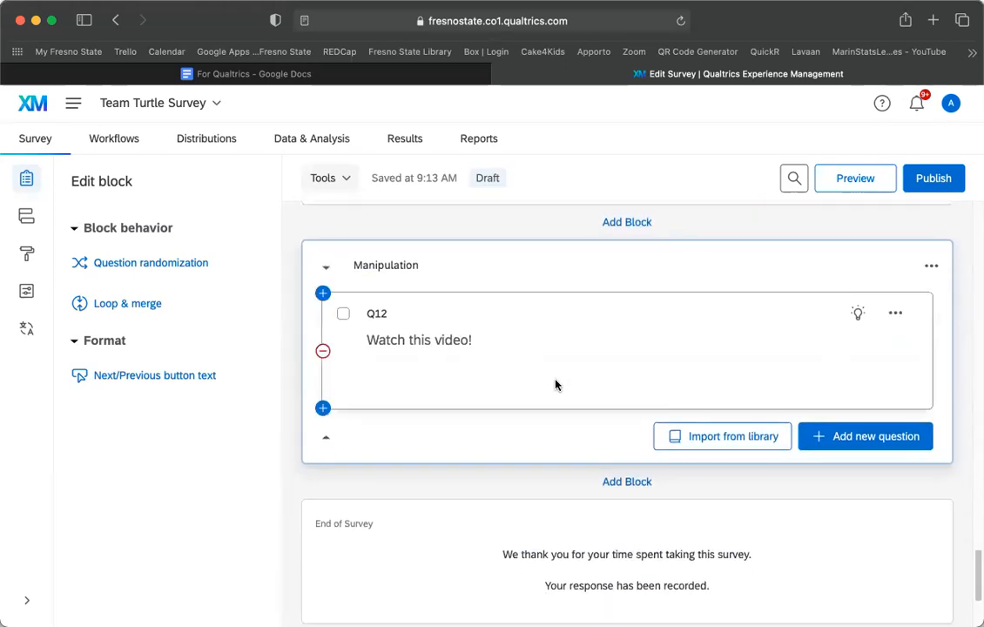
Add a new empty block below the Manipulation block.
left_click(627, 484)
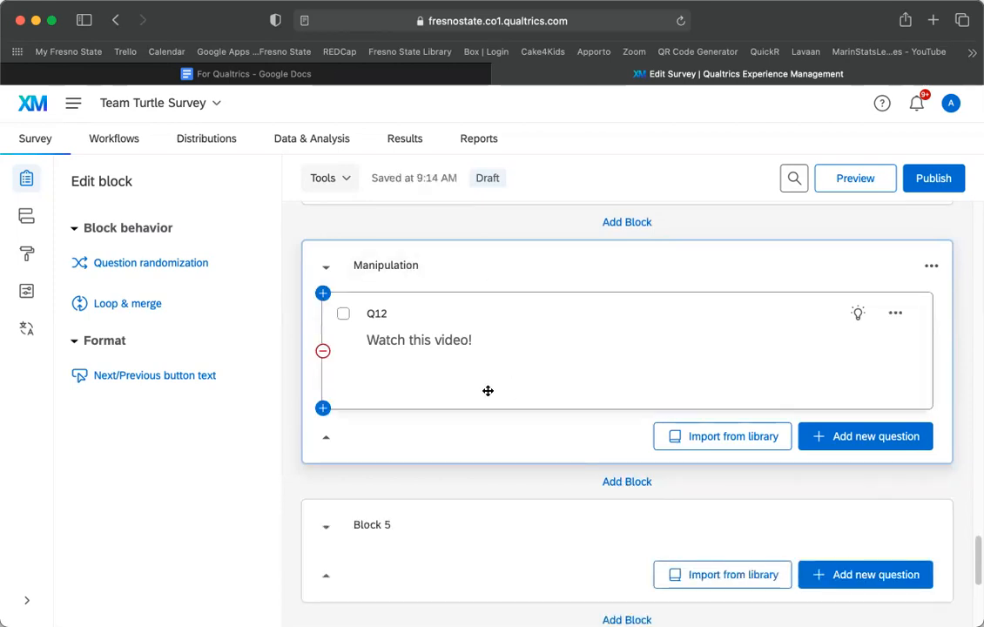
scroll(488, 391, "down", 4)
scroll(488, 391, "up", 4)
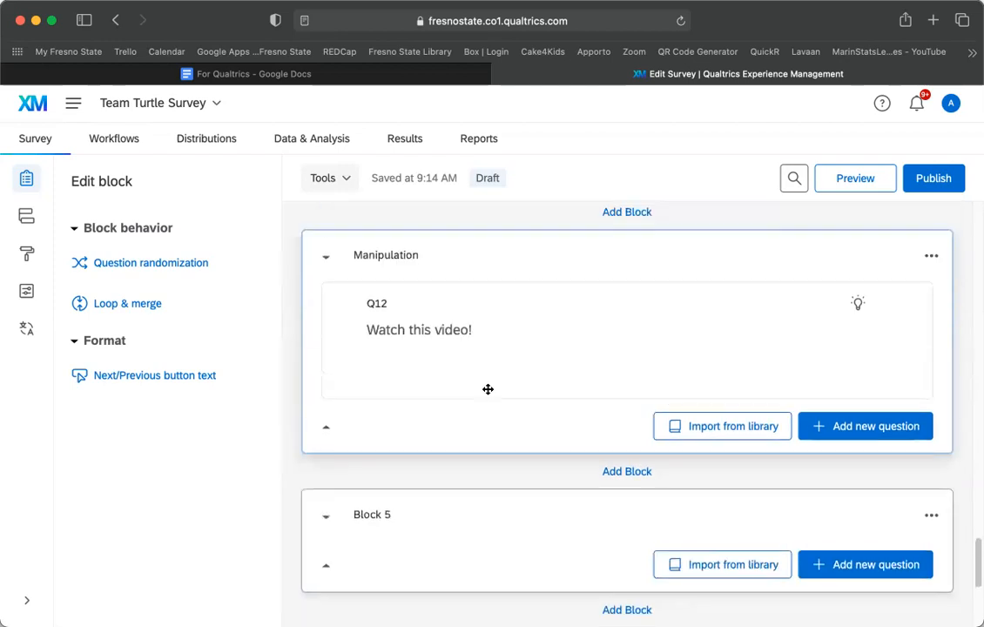
Rename the new Block 5 to 'Self-esteem Post'.
left_click(380, 515)
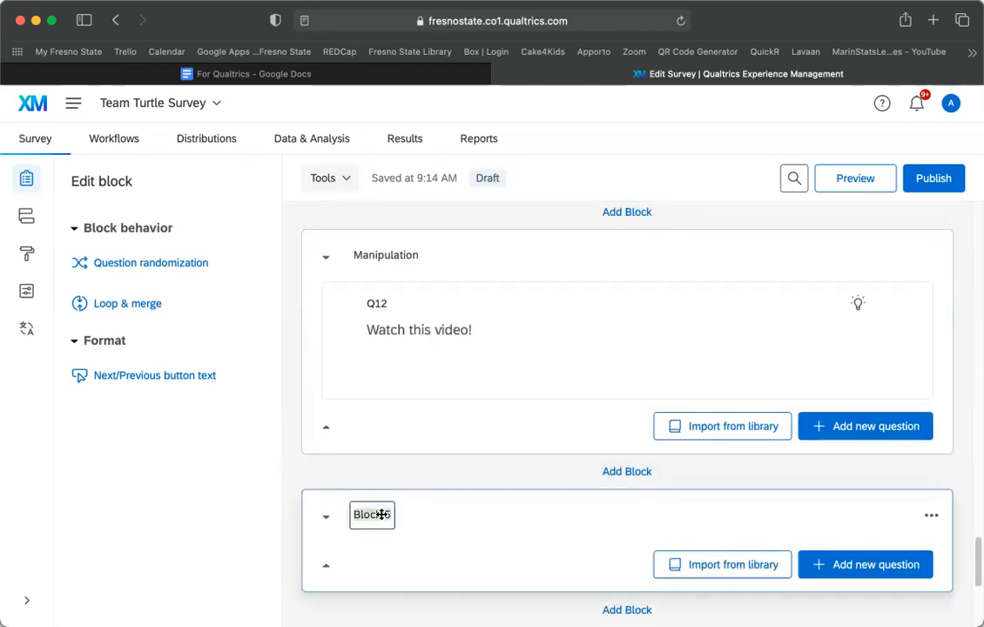
type("Sel")
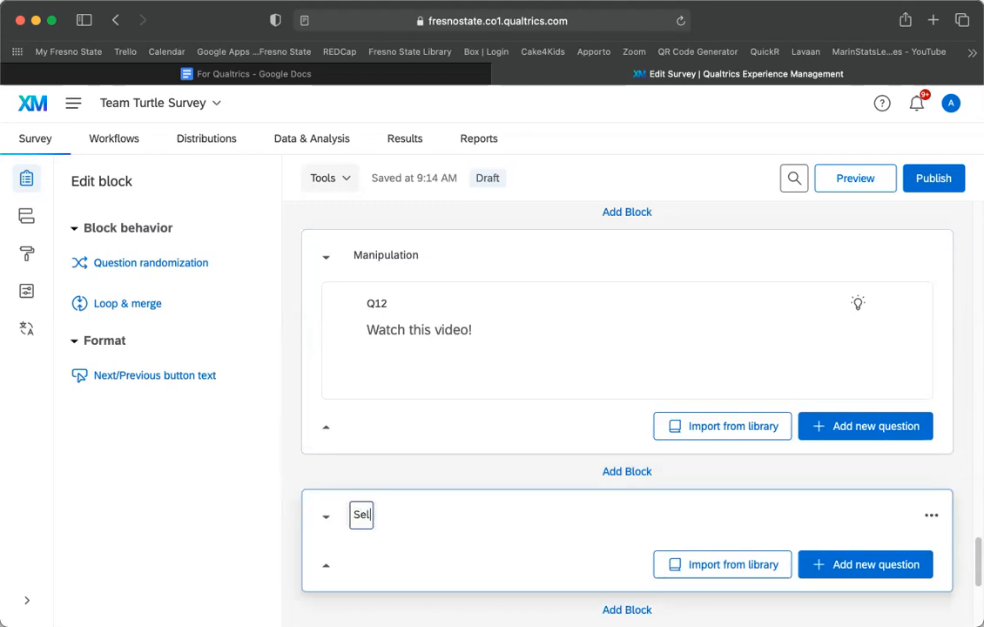
type("f-et")
type("teem")
type(" Ppst")
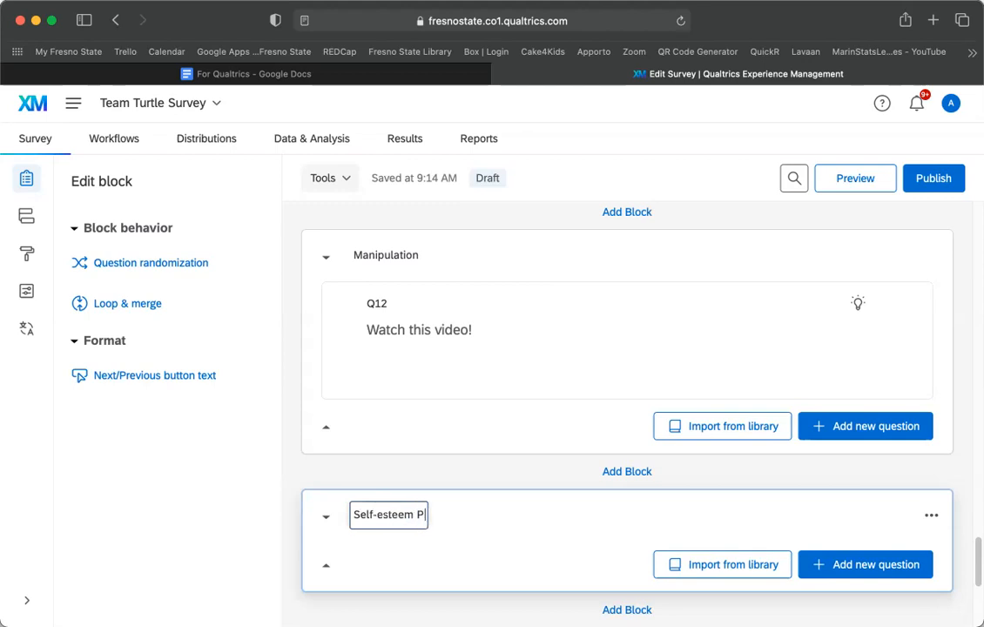
key("BackSpace")
key("BackSpace")
key("BackSpace")
type("ost")
key("Return")
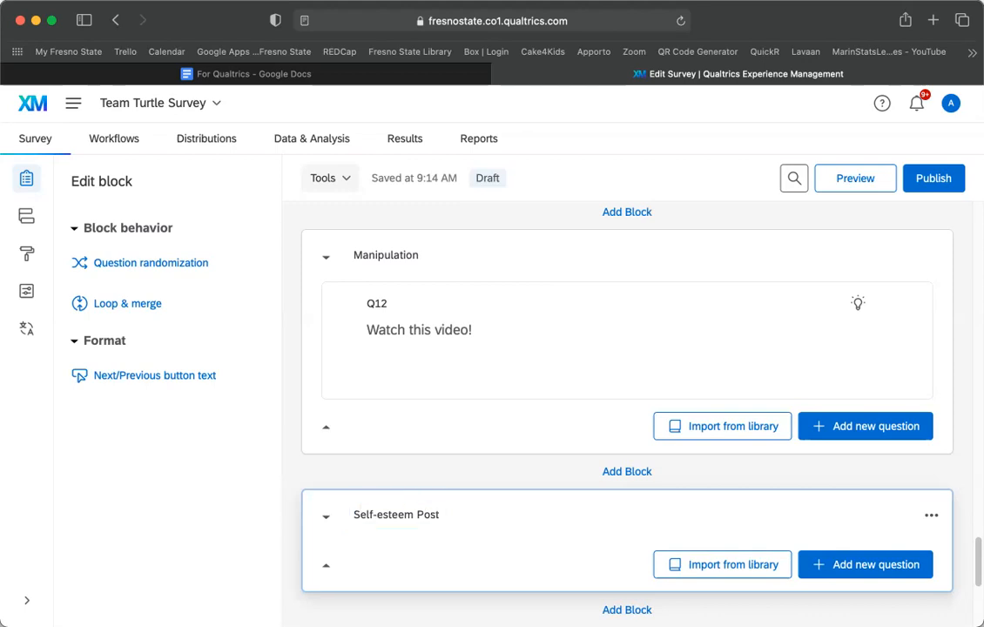
scroll(628, 414, "up", 5)
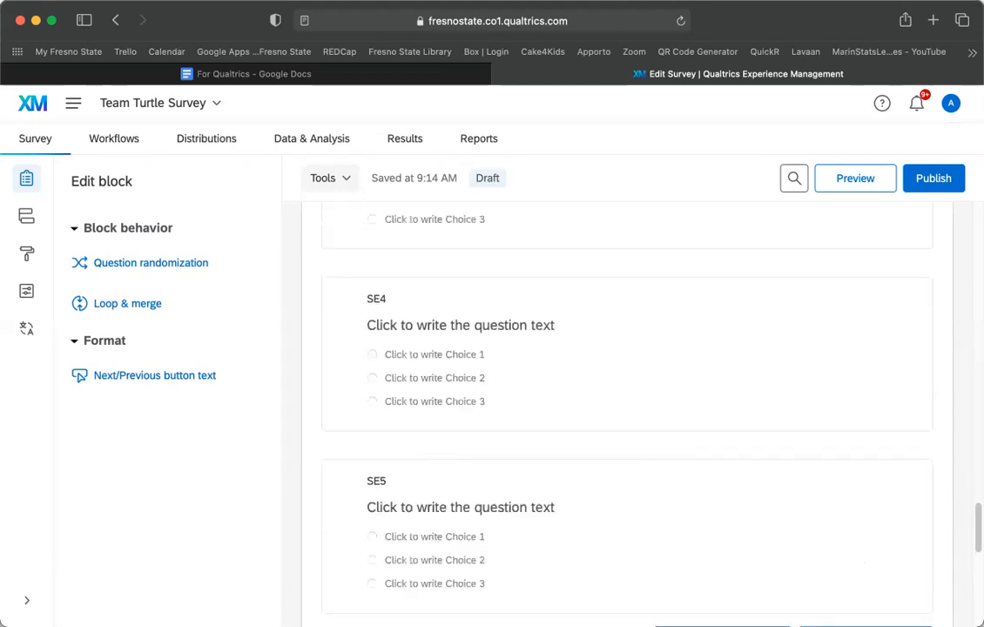
scroll(695, 545, "down", 10)
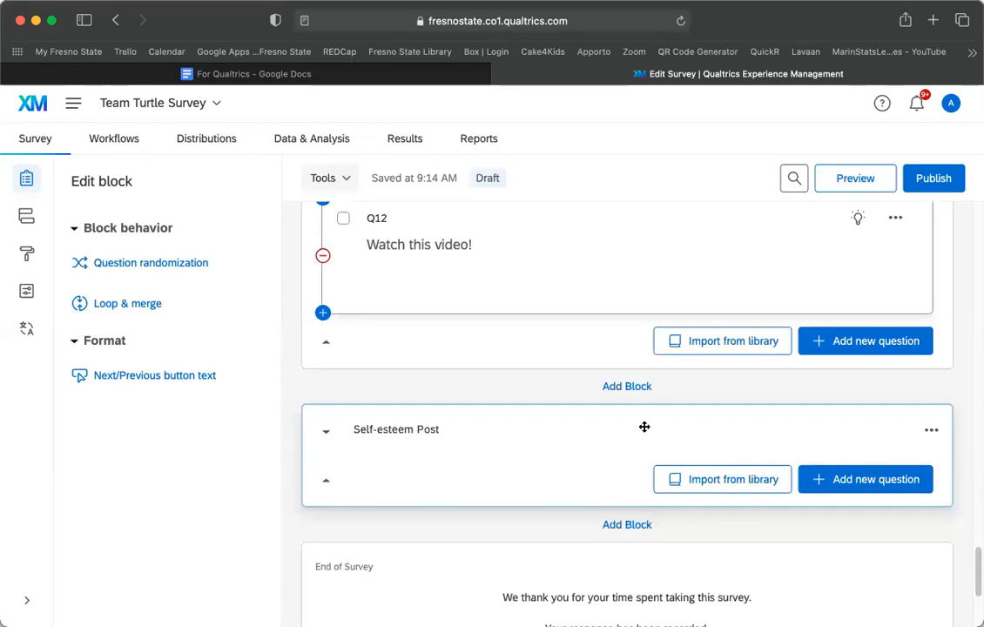
scroll(784, 414, "down", 1)
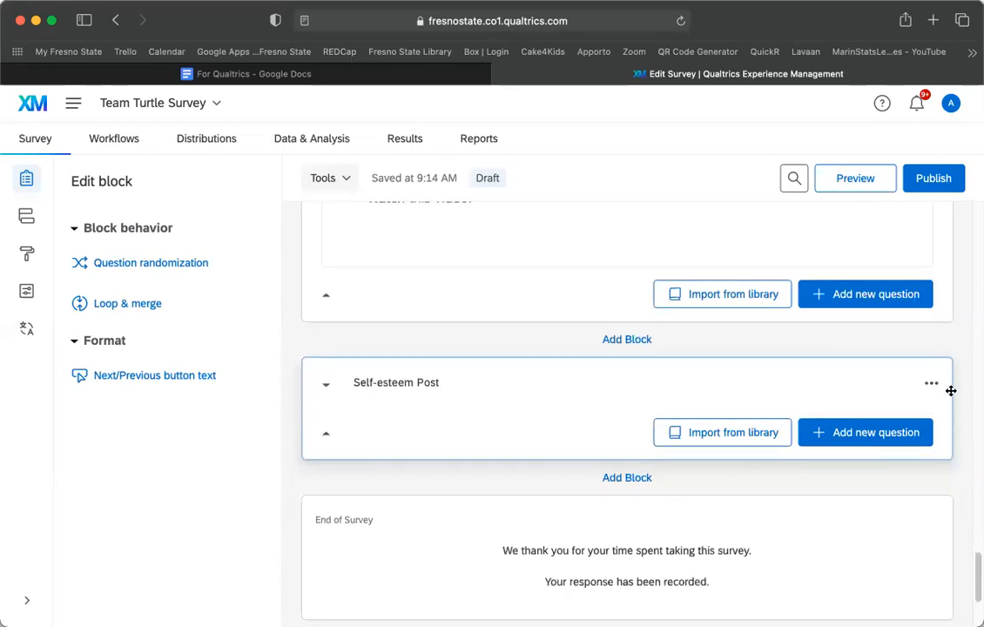
scroll(952, 394, "down", 2)
scroll(874, 447, "down", 1)
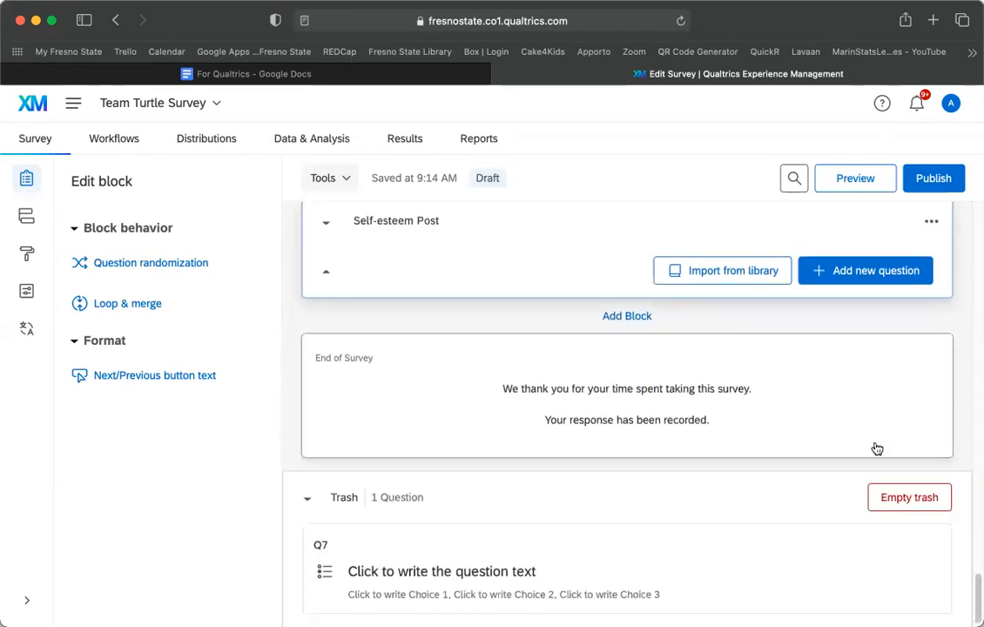
scroll(637, 303, "up", 2)
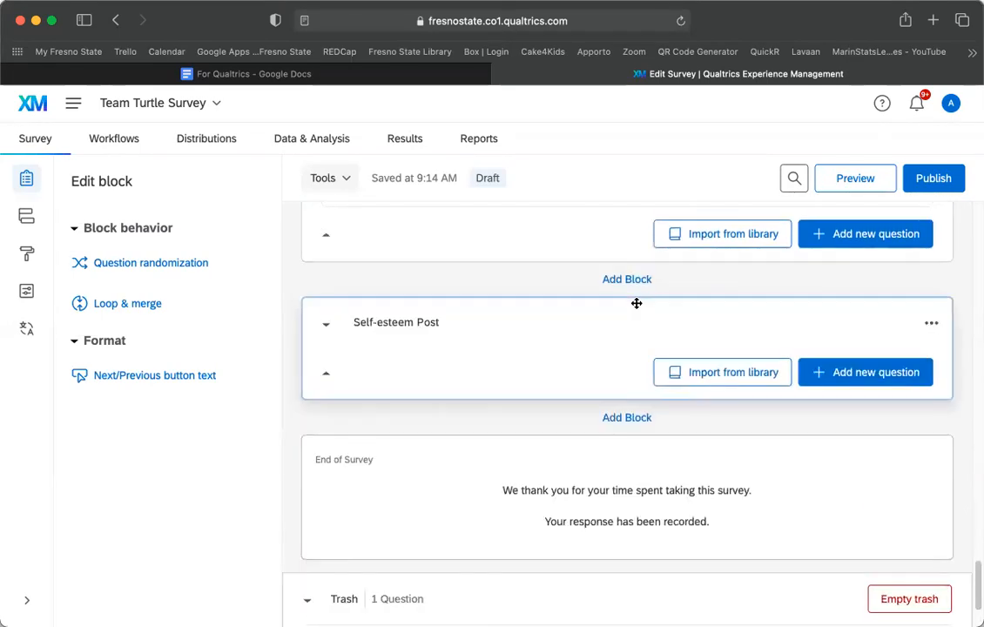
In the For Qualtrics document, bold 'Manipulation' in the APPLY Experimental condition cell.
left_click(299, 75)
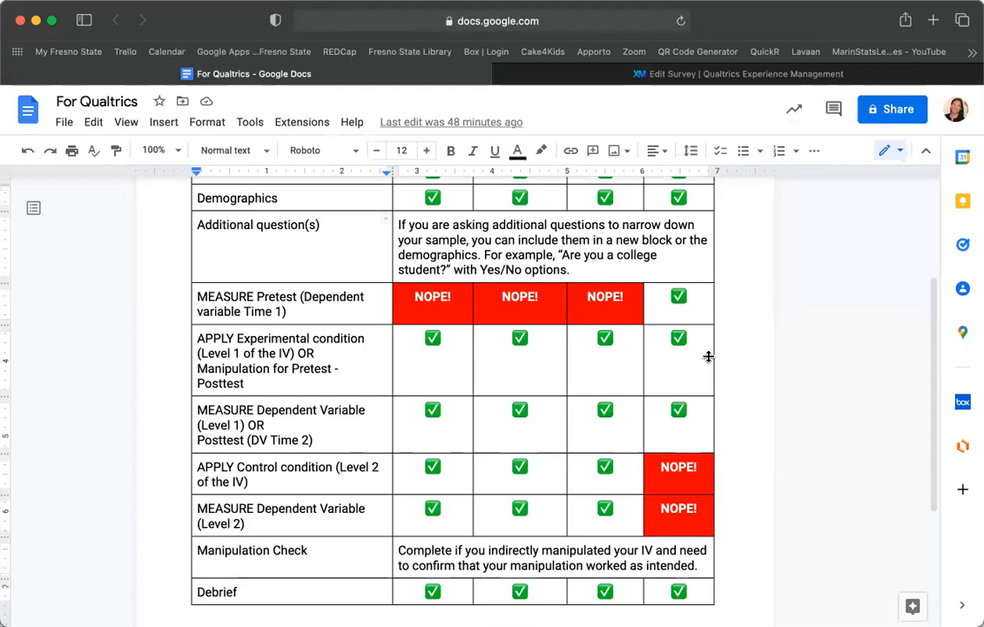
scroll(709, 356, "up", 3)
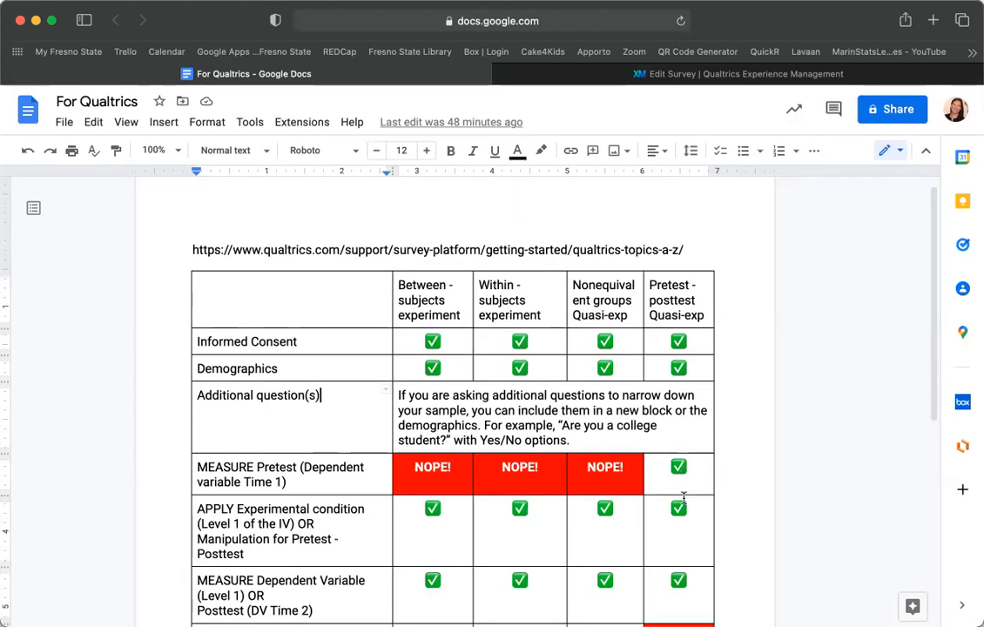
scroll(244, 450, "down", 2)
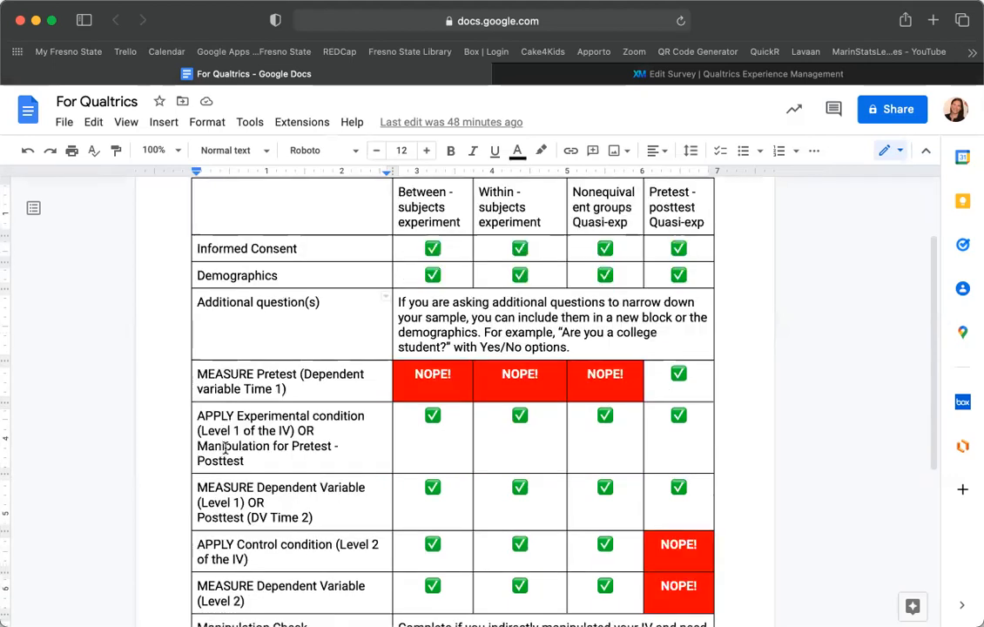
left_click(224, 447)
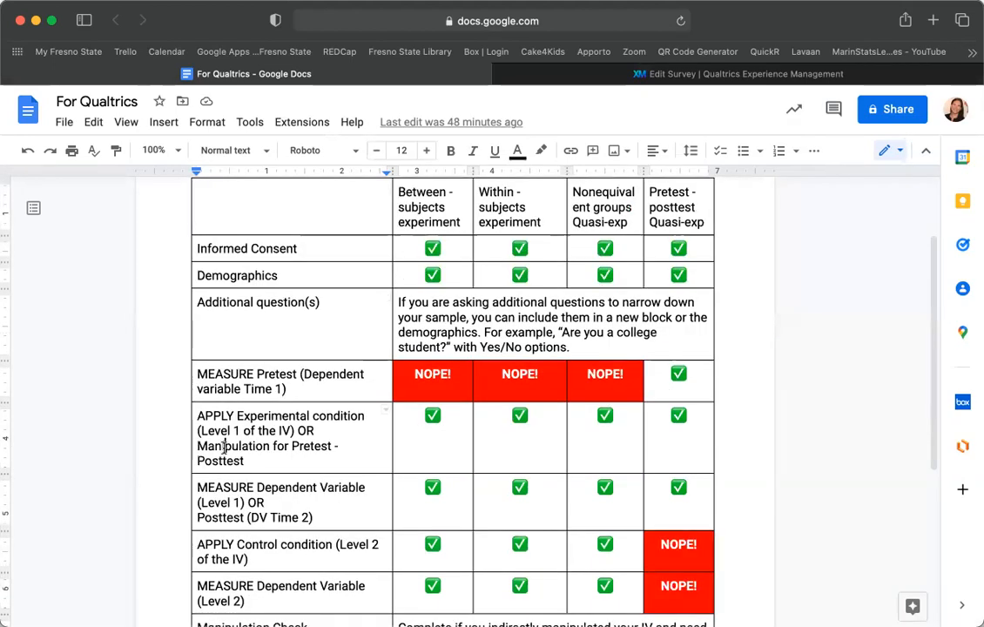
double_click(225, 447)
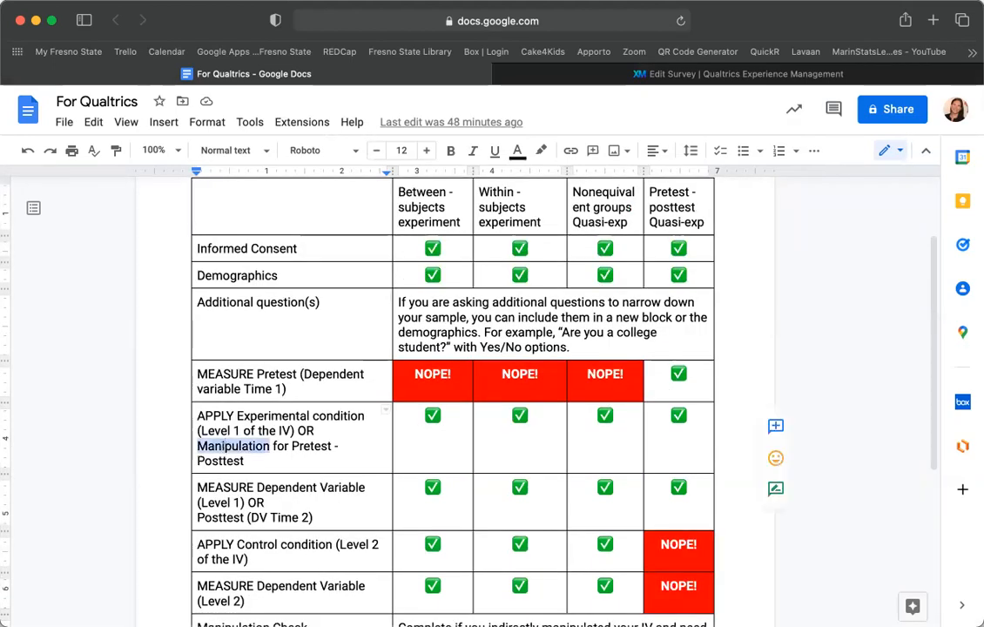
key("super+b")
left_click(343, 515)
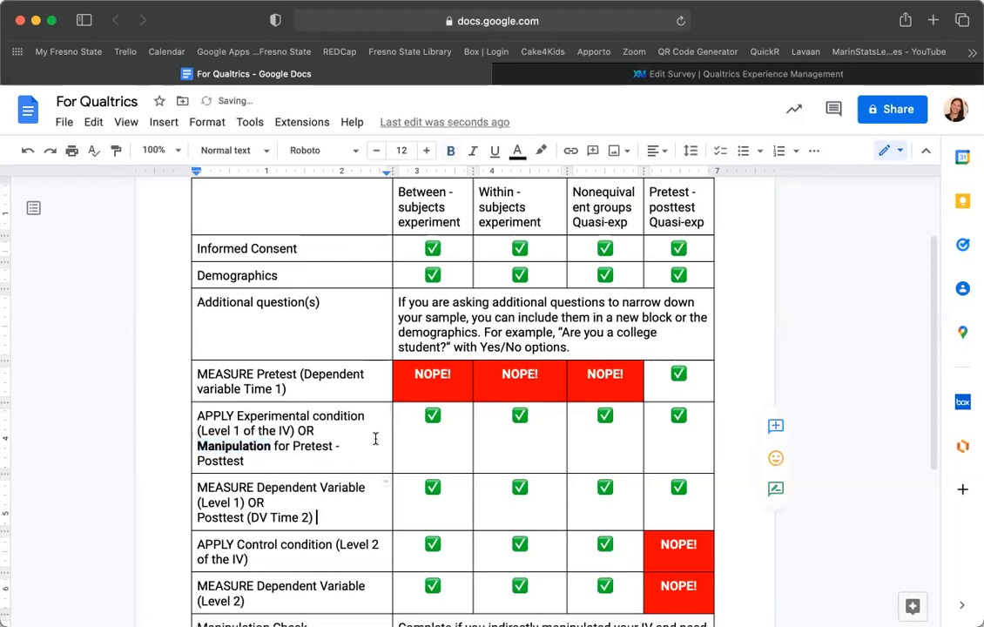
scroll(376, 439, "down", 5)
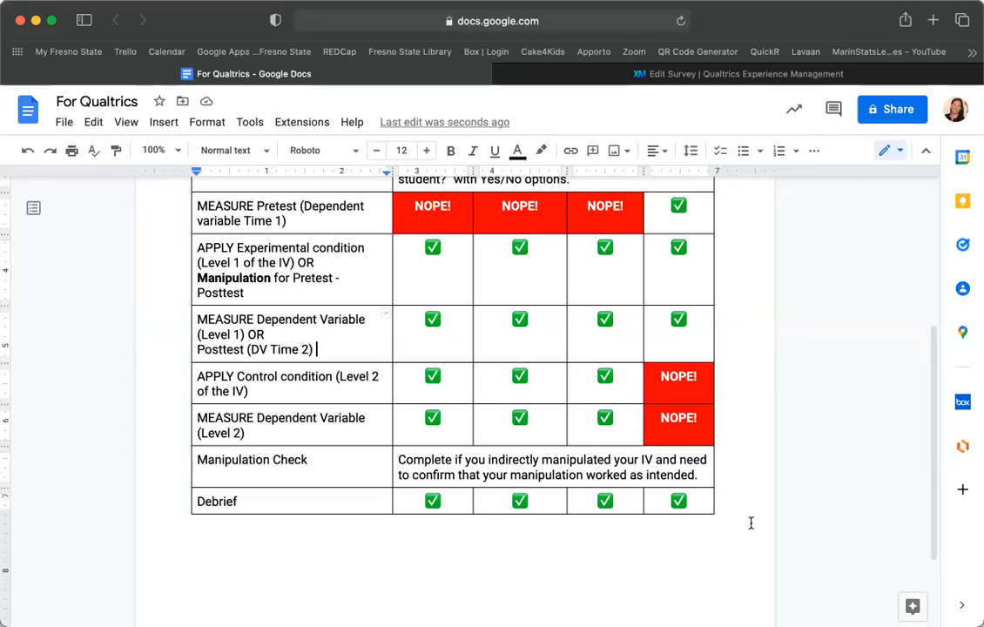
Go back to the Qualtrics editor, with Manipulation shown above the empty Self-esteem Post block.
left_click(730, 76)
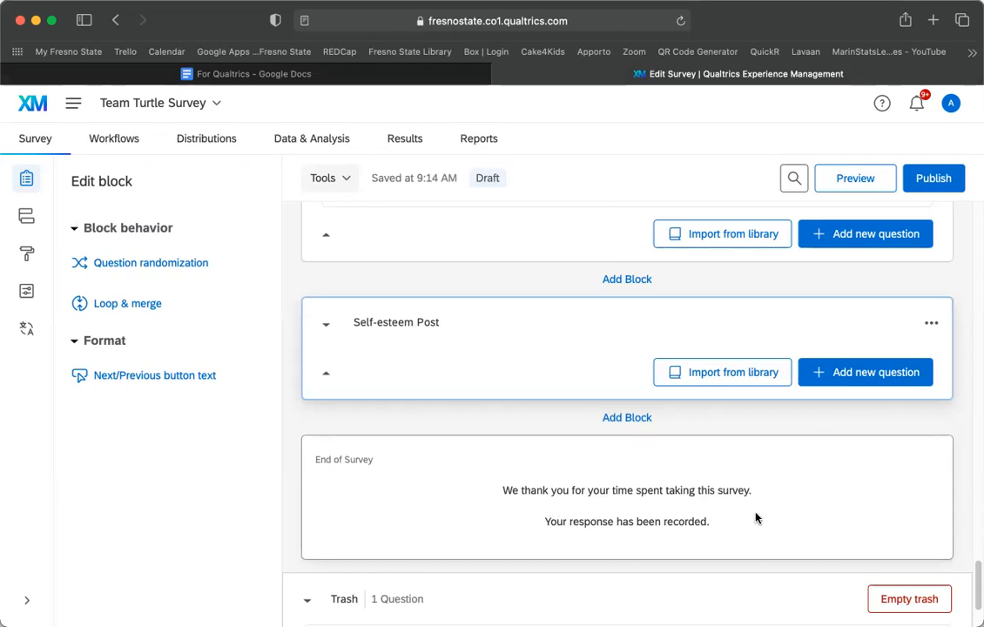
scroll(557, 201, "up", 5)
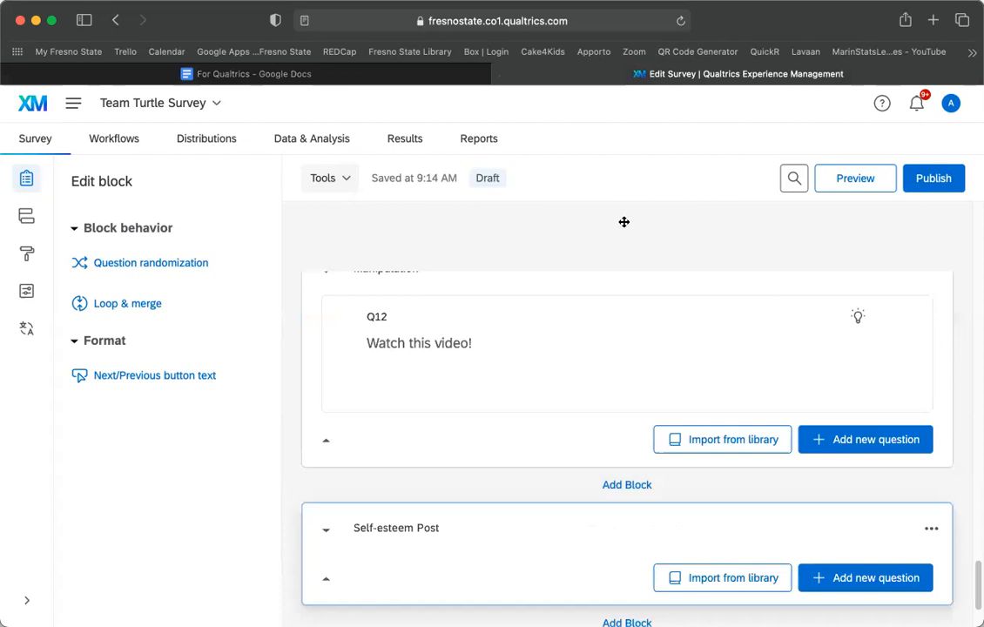